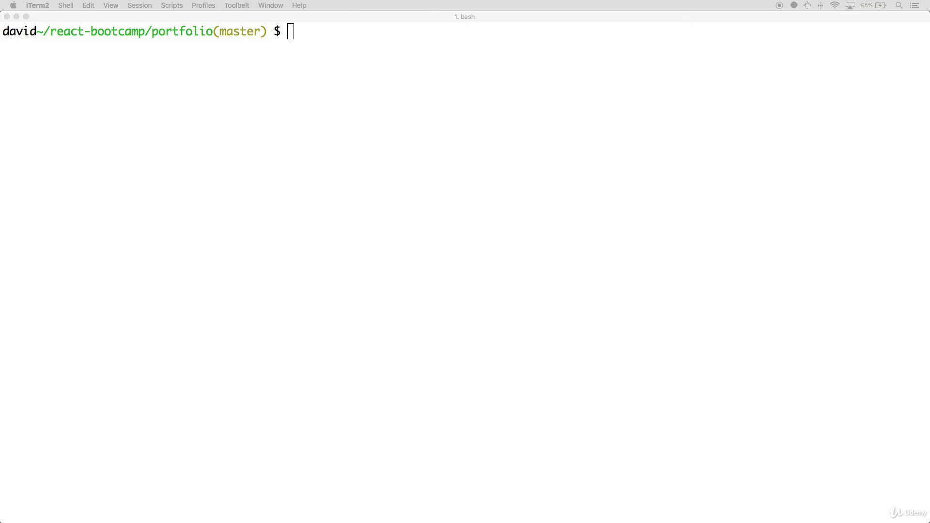
Run npm run start in iTerm2 to launch the React dev server at localhost:3000
{"action": "left_click", "coordinate": [435, 342]}
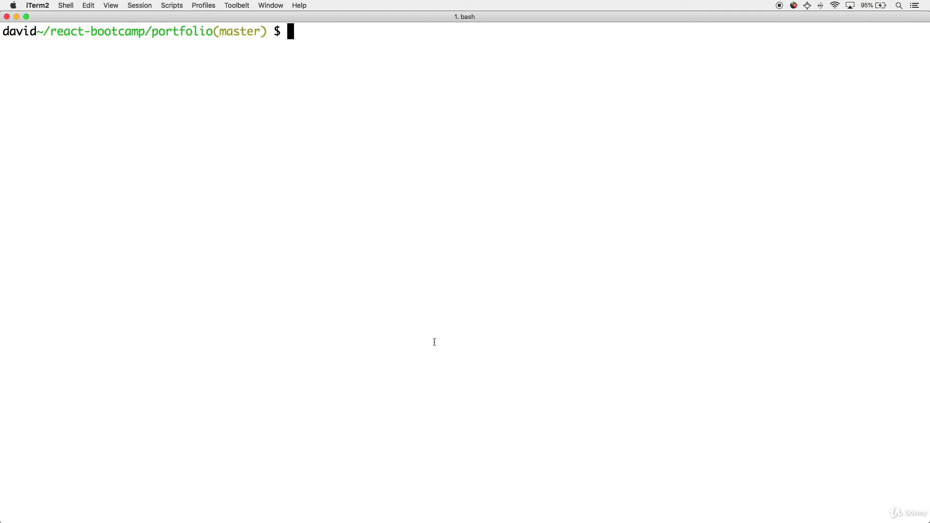
{"action": "type", "text": "npm run "}
{"action": "type", "text": "start"}
{"action": "key", "text": "Return"}
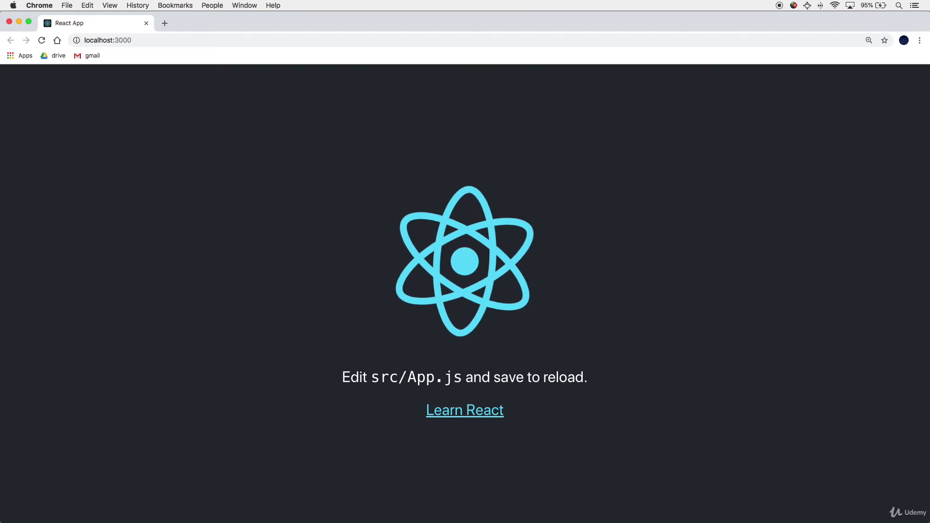
Open public/index.html, collapse and re-expand its <head> section, then return to Chrome
{"action": "key", "text": "super+Tab"}
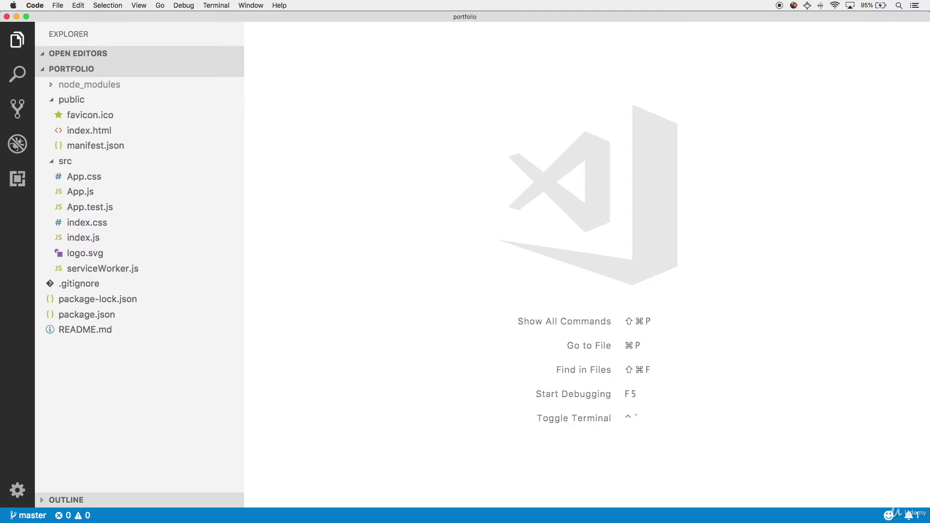
{"action": "left_click", "coordinate": [89, 133]}
{"action": "left_click", "coordinate": [537, 265]}
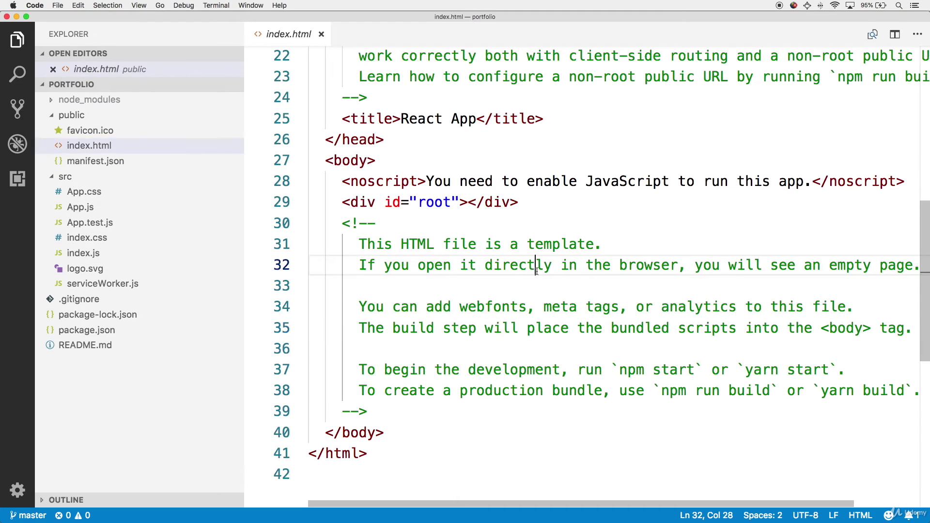
{"action": "scroll", "coordinate": [537, 271], "scroll_direction": "up", "scroll_amount": 5}
{"action": "scroll", "coordinate": [536, 271], "scroll_direction": "up", "scroll_amount": 5}
{"action": "scroll", "coordinate": [536, 271], "scroll_direction": "up", "scroll_amount": 3}
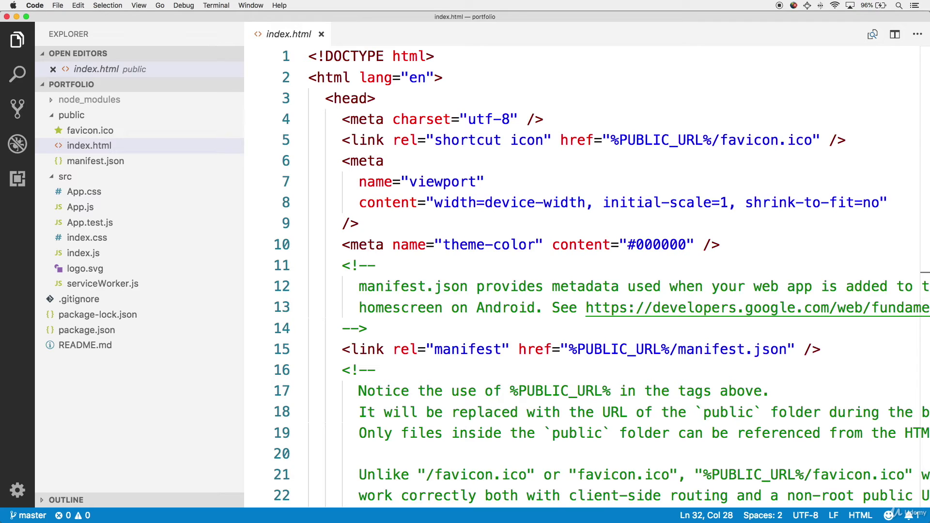
{"action": "mouse_move", "coordinate": [304, 119]}
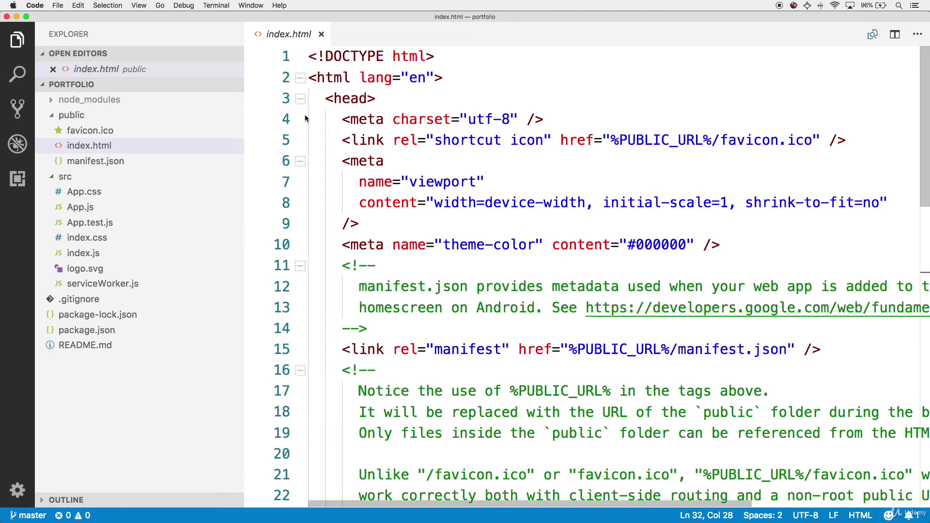
{"action": "left_click", "coordinate": [301, 98]}
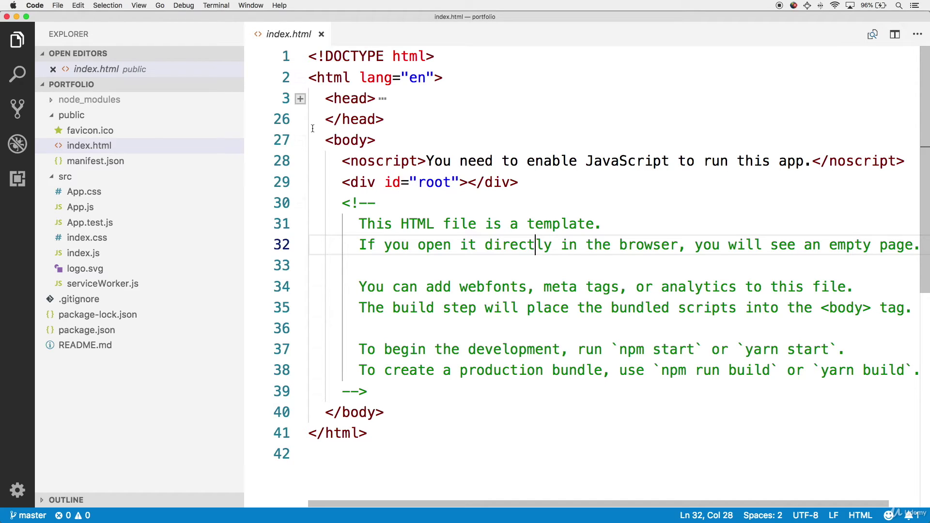
{"action": "left_click", "coordinate": [300, 99]}
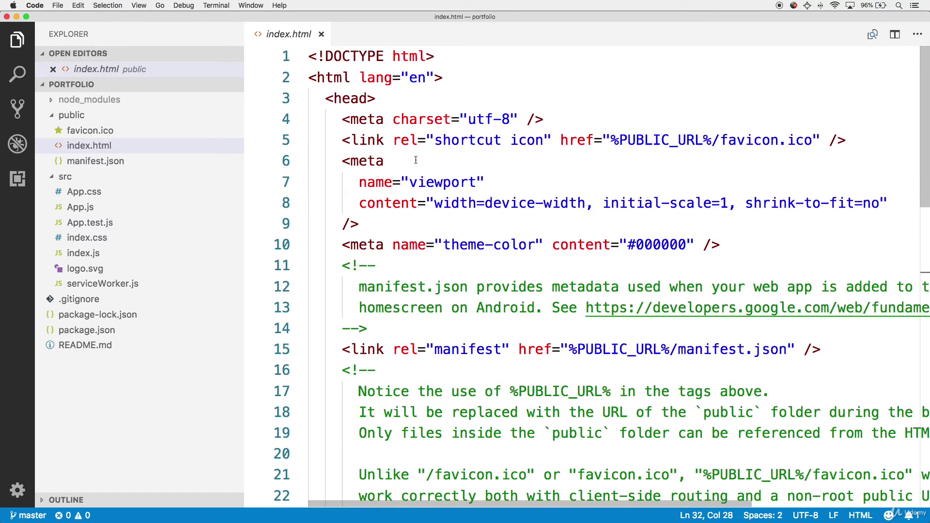
{"action": "left_click", "coordinate": [654, 434]}
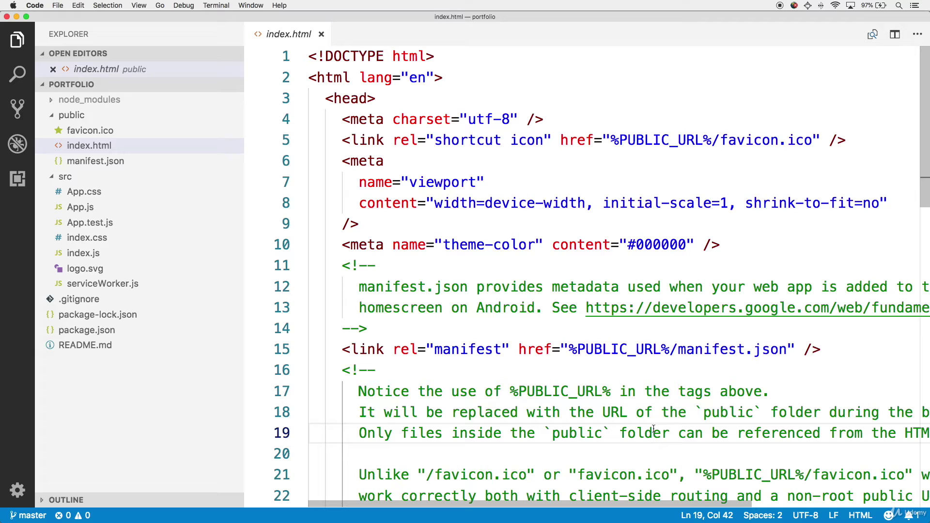
{"action": "key", "text": "super+Tab"}
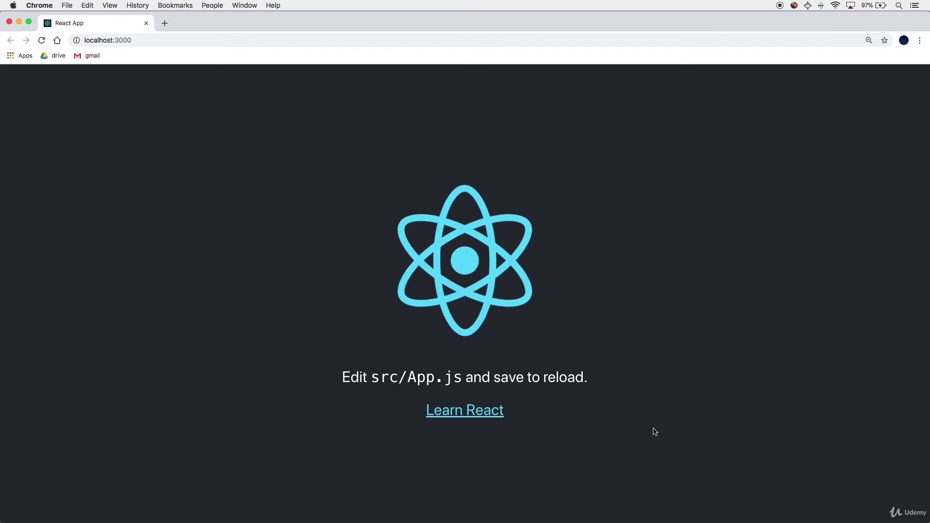
Open Chrome DevTools via Inspect and expand the body element in Elements
{"action": "right_click", "coordinate": [626, 303]}
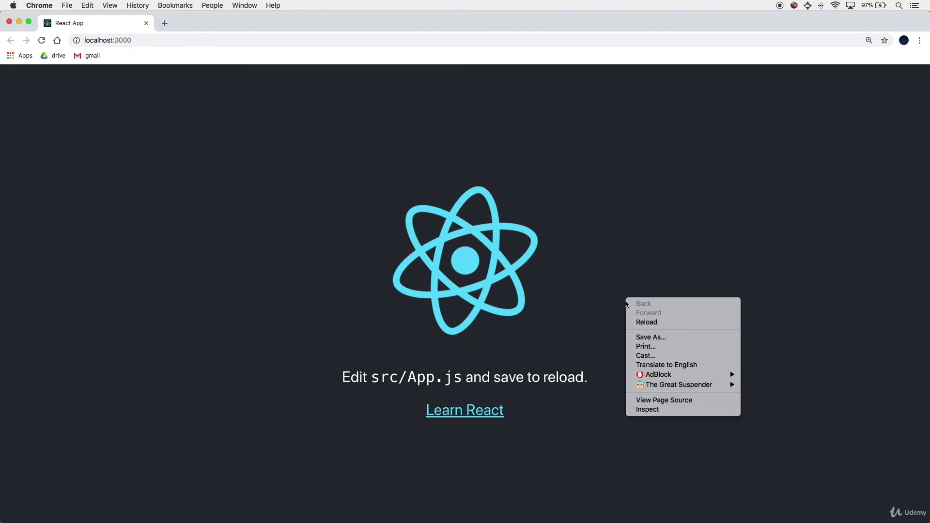
{"action": "left_click", "coordinate": [646, 410]}
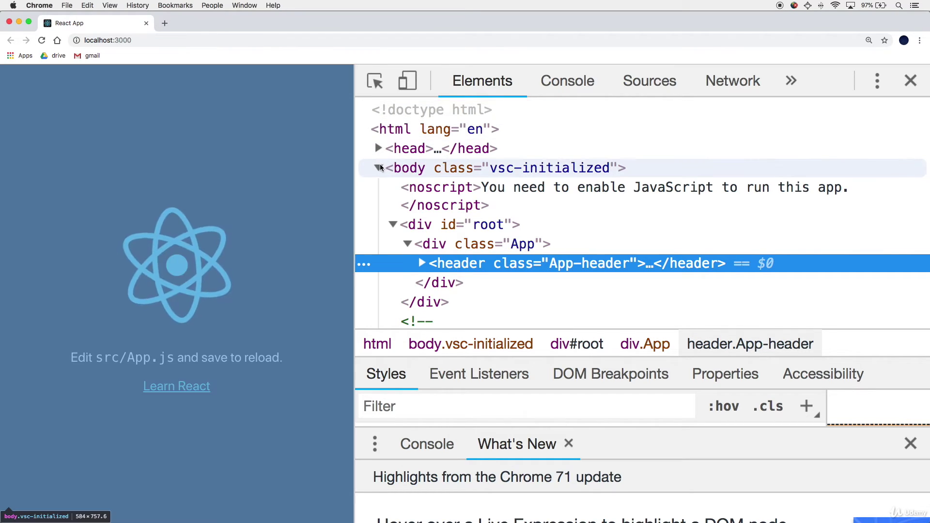
{"action": "left_click", "coordinate": [379, 168]}
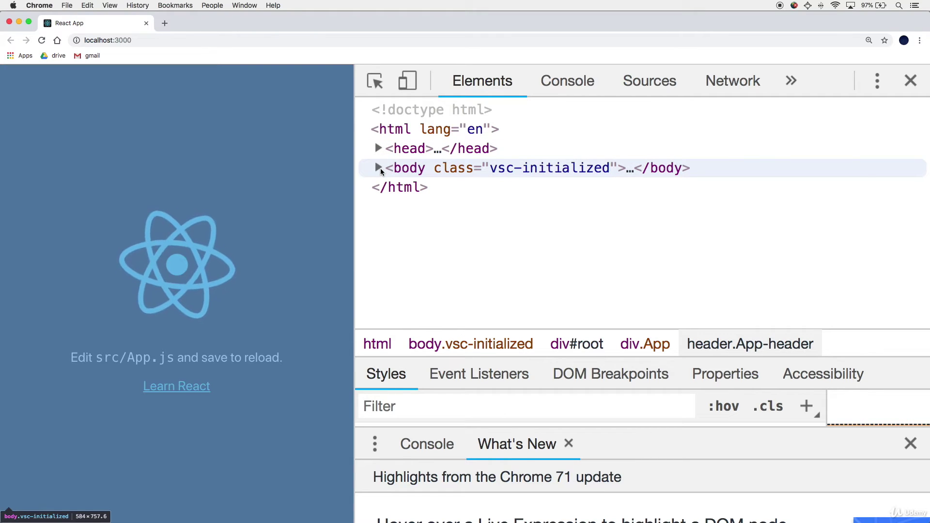
{"action": "left_click", "coordinate": [378, 168]}
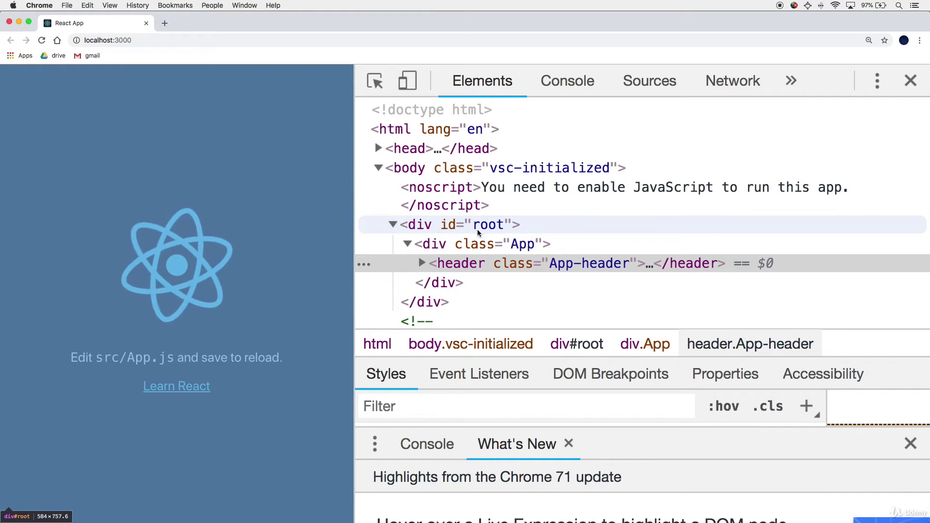
{"action": "scroll", "coordinate": [461, 261], "scroll_direction": "down", "scroll_amount": 1}
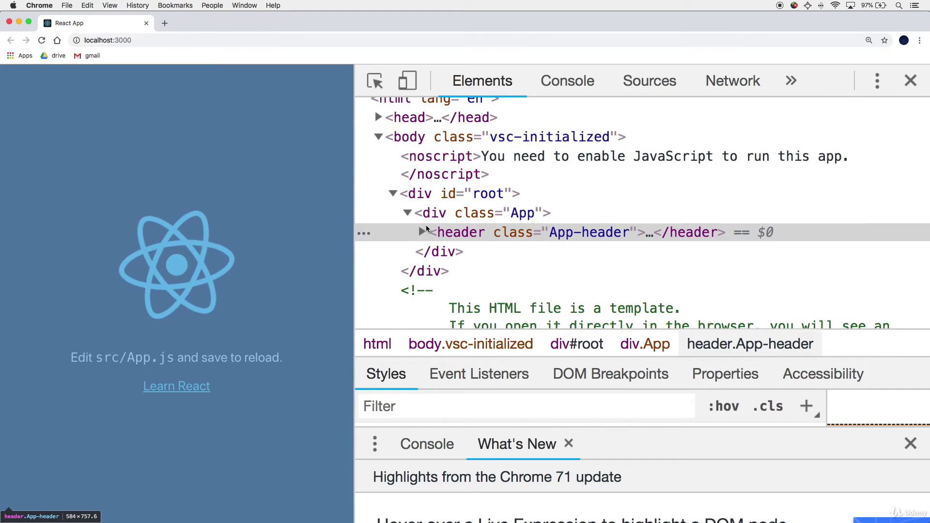
Expand the App-header and paragraph elements, then collapse div#root and return to the editor
{"action": "left_click", "coordinate": [422, 232]}
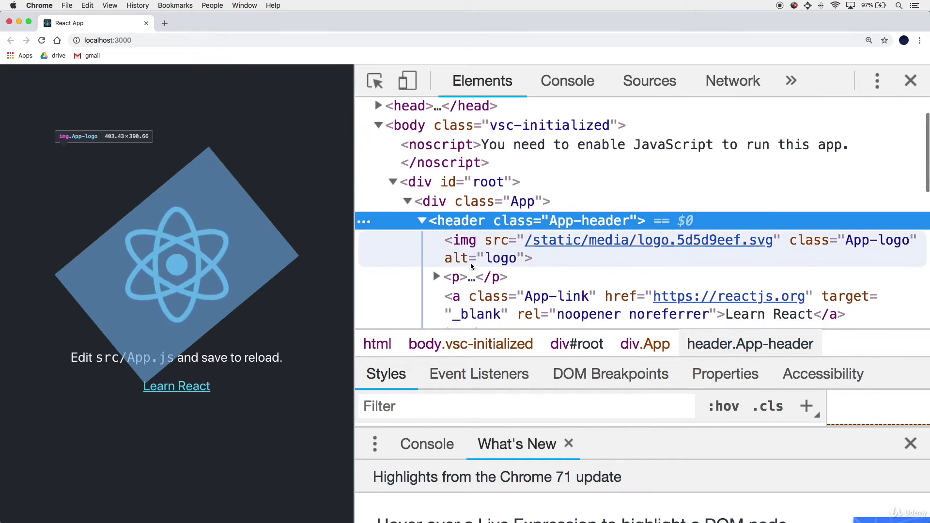
{"action": "scroll", "coordinate": [470, 263], "scroll_direction": "down", "scroll_amount": 1}
{"action": "left_click", "coordinate": [436, 245]}
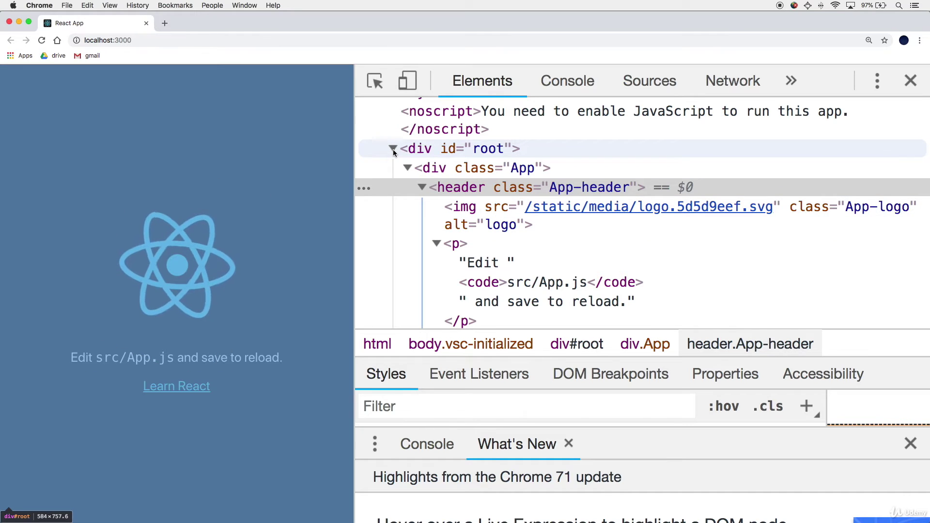
{"action": "left_click", "coordinate": [393, 149]}
{"action": "scroll", "coordinate": [433, 192], "scroll_direction": "down", "scroll_amount": 3}
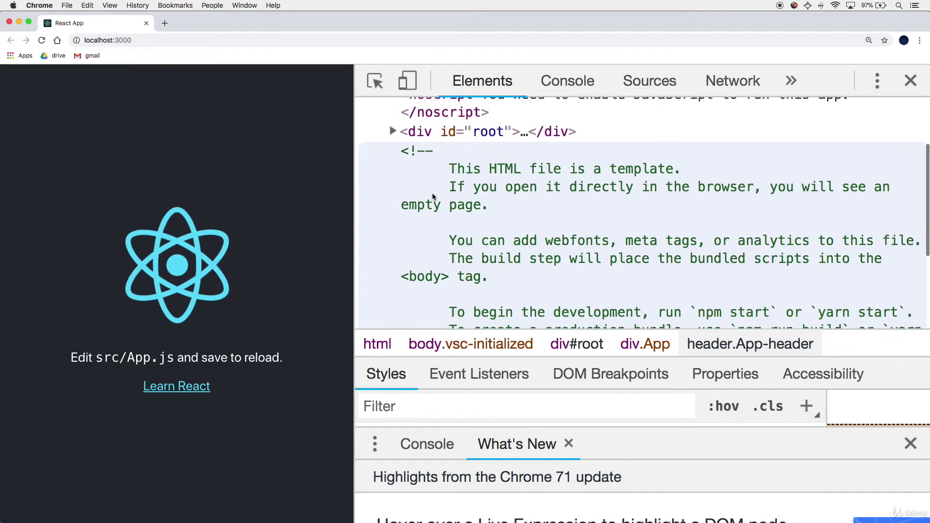
{"action": "scroll", "coordinate": [433, 198], "scroll_direction": "down", "scroll_amount": 3}
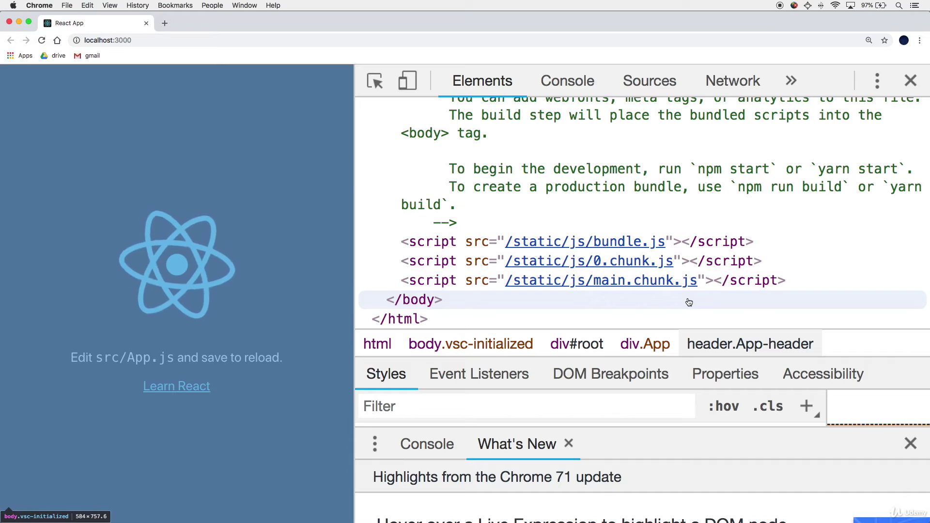
{"action": "key", "text": "super+Tab"}
{"action": "scroll", "coordinate": [627, 340], "scroll_direction": "down", "scroll_amount": 1}
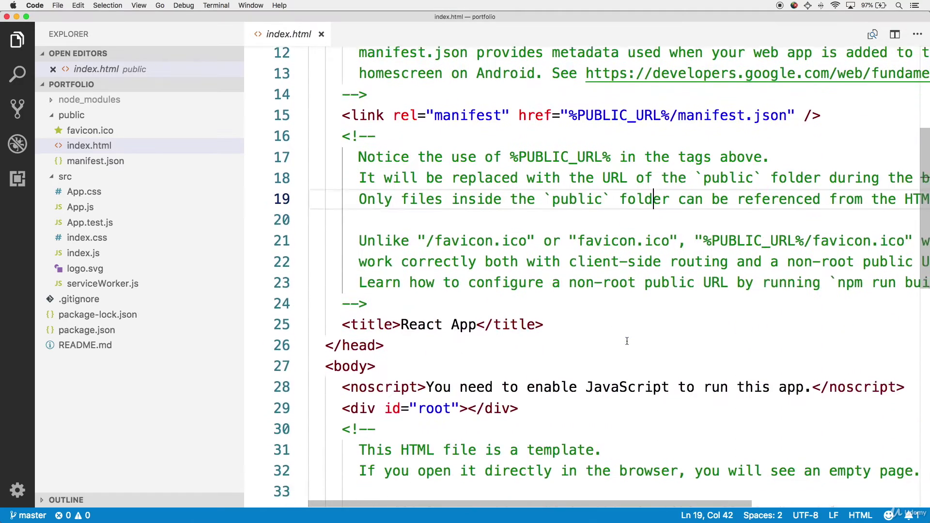
{"action": "scroll", "coordinate": [626, 341], "scroll_direction": "down", "scroll_amount": 5}
{"action": "scroll", "coordinate": [626, 341], "scroll_direction": "down", "scroll_amount": 5}
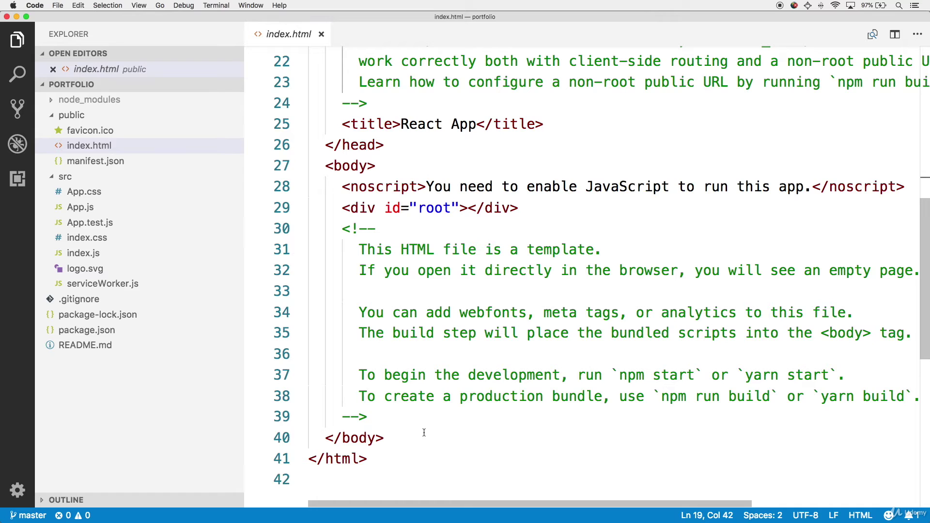
{"action": "left_click", "coordinate": [83, 253]}
{"action": "left_click", "coordinate": [435, 286]}
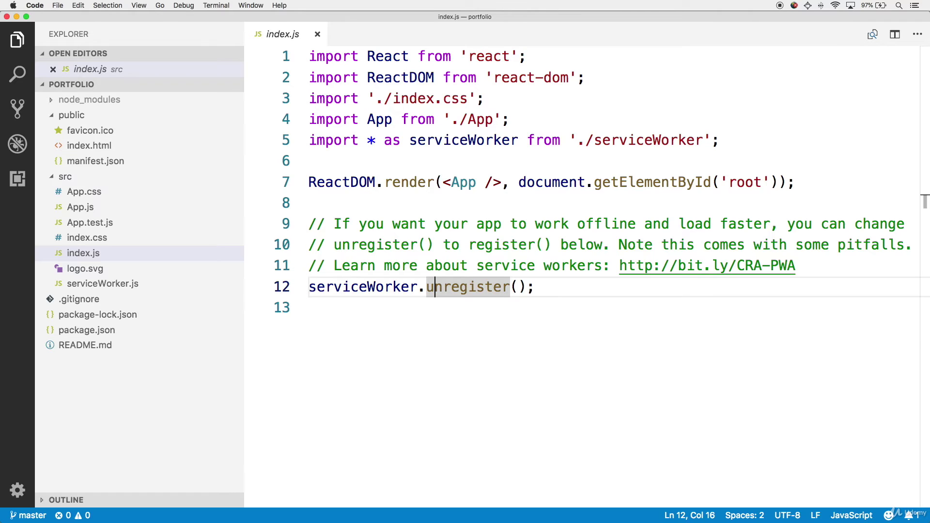
{"action": "left_click_drag", "start_coordinate": [585, 77], "coordinate": [309, 56]}
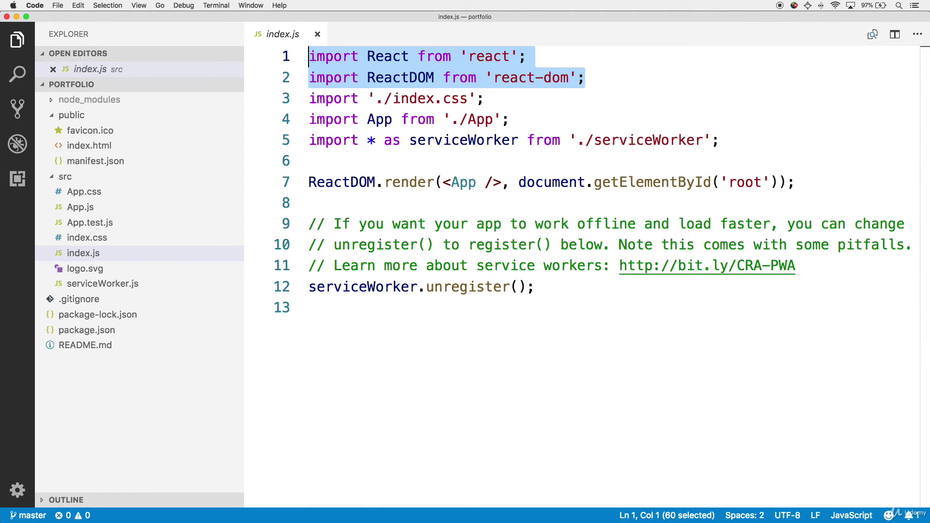
{"action": "double_click", "coordinate": [379, 81]}
{"action": "double_click", "coordinate": [382, 60]}
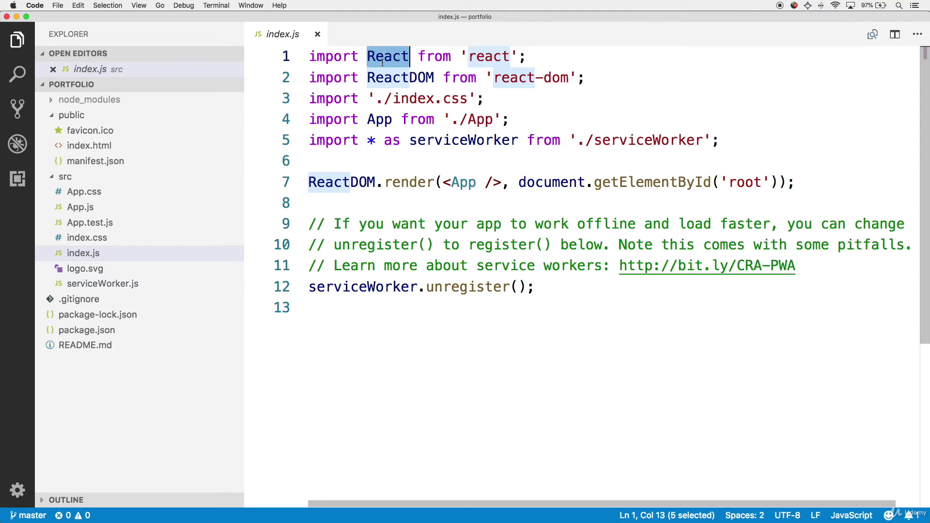
{"action": "double_click", "coordinate": [422, 78]}
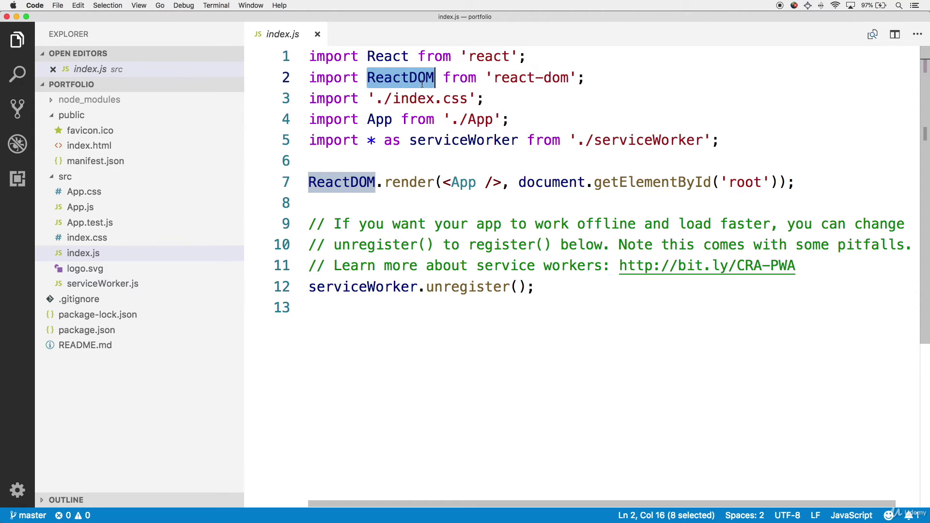
{"action": "double_click", "coordinate": [450, 140]}
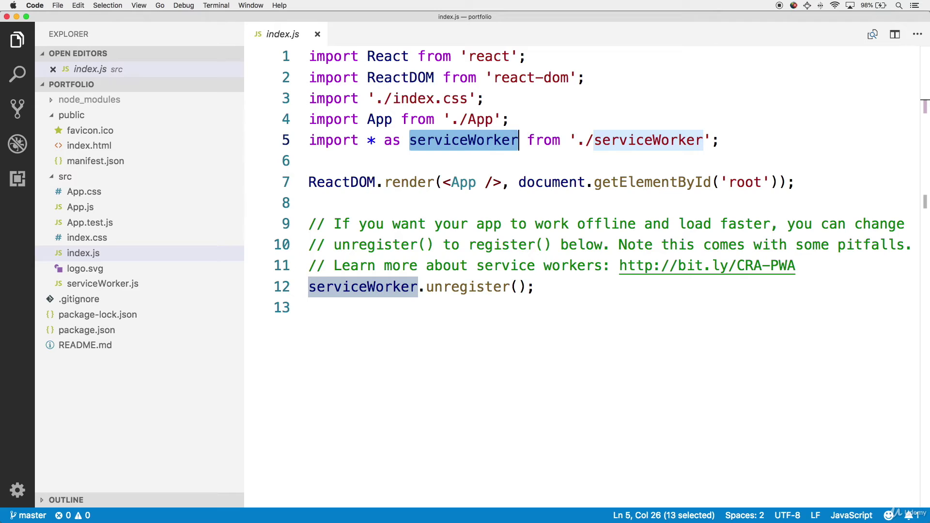
Walk through index.js's ReactDOM.render line, highlighting root and App
{"action": "left_click_drag", "start_coordinate": [799, 183], "coordinate": [308, 182]}
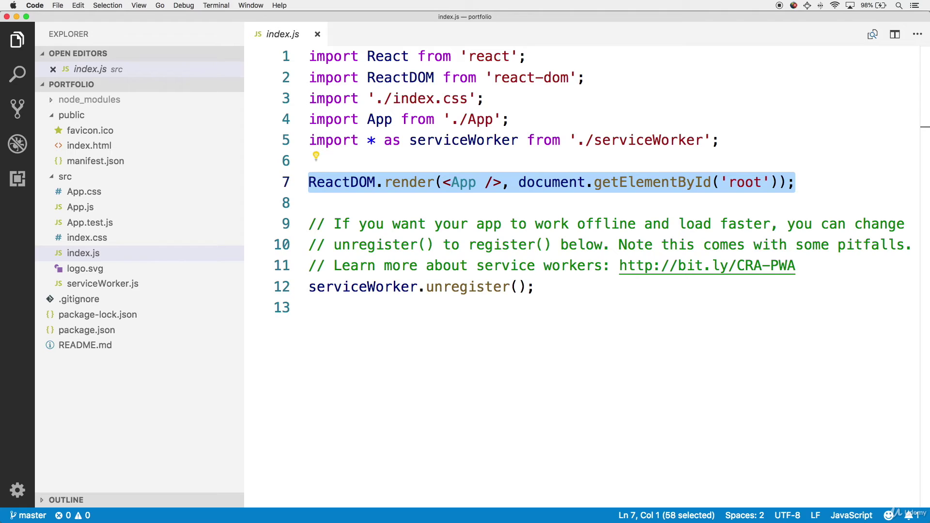
{"action": "left_click", "coordinate": [442, 212]}
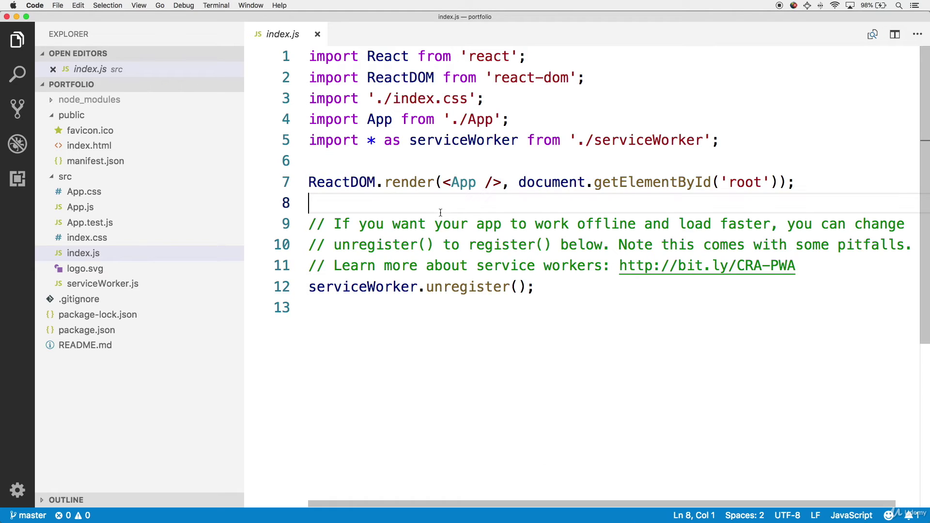
{"action": "double_click", "coordinate": [746, 182]}
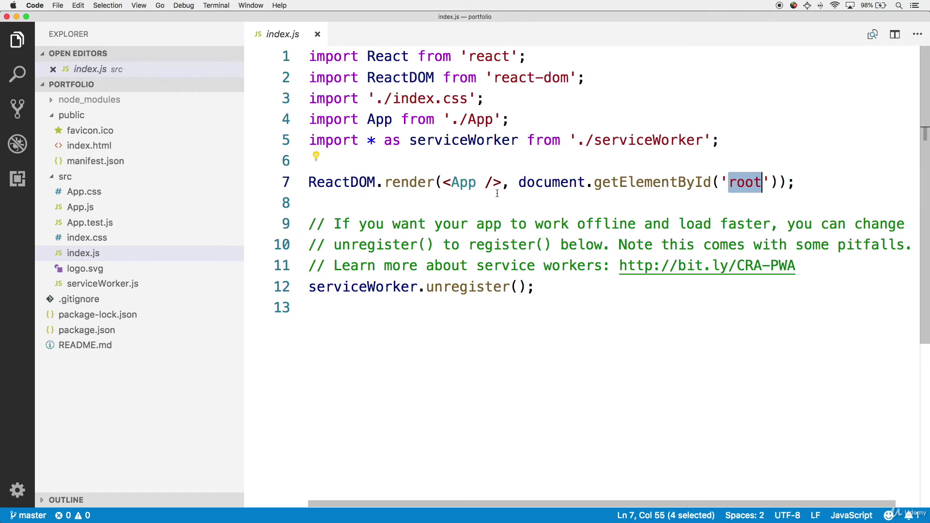
{"action": "double_click", "coordinate": [462, 183]}
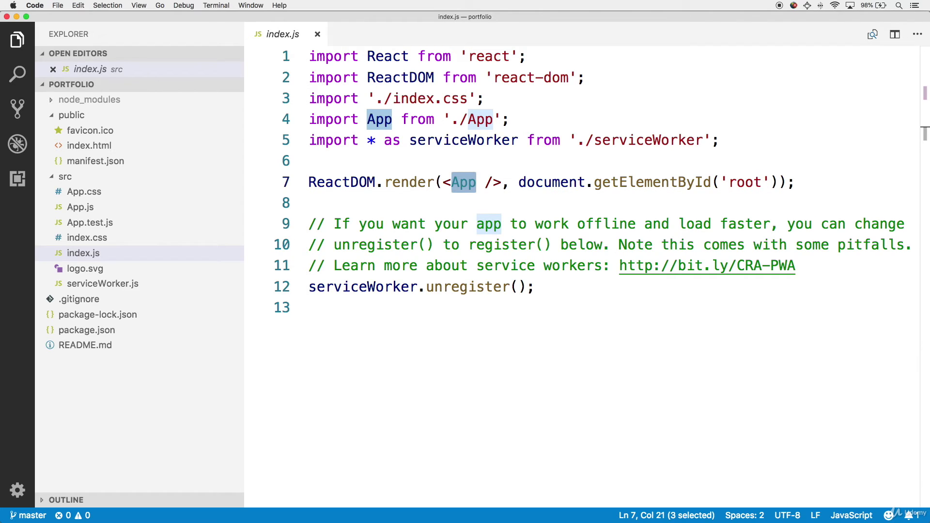
{"action": "left_click", "coordinate": [471, 201]}
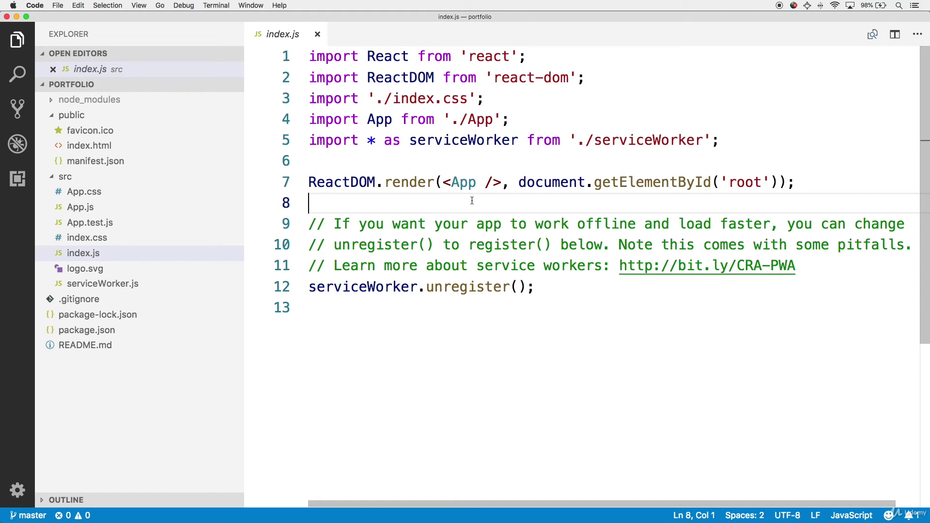
{"action": "left_click", "coordinate": [476, 182]}
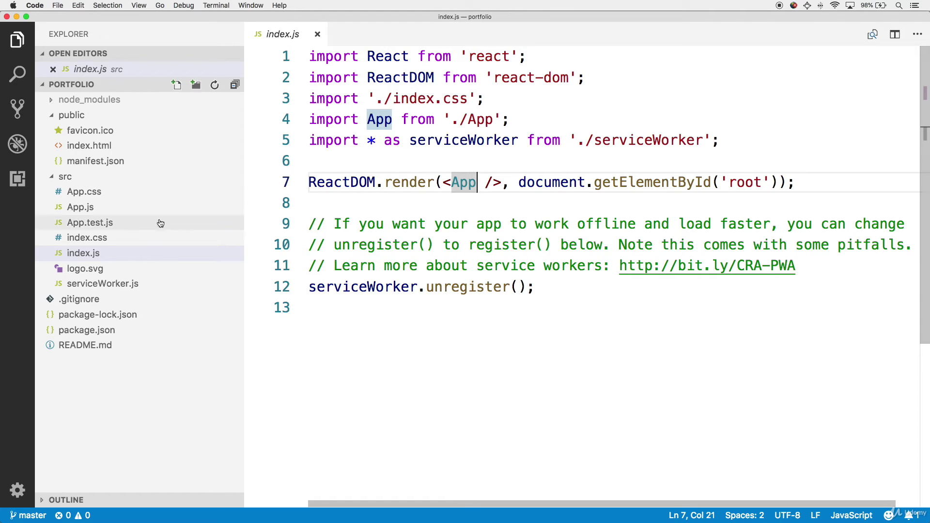
{"action": "left_click", "coordinate": [80, 207]}
{"action": "left_click", "coordinate": [436, 266]}
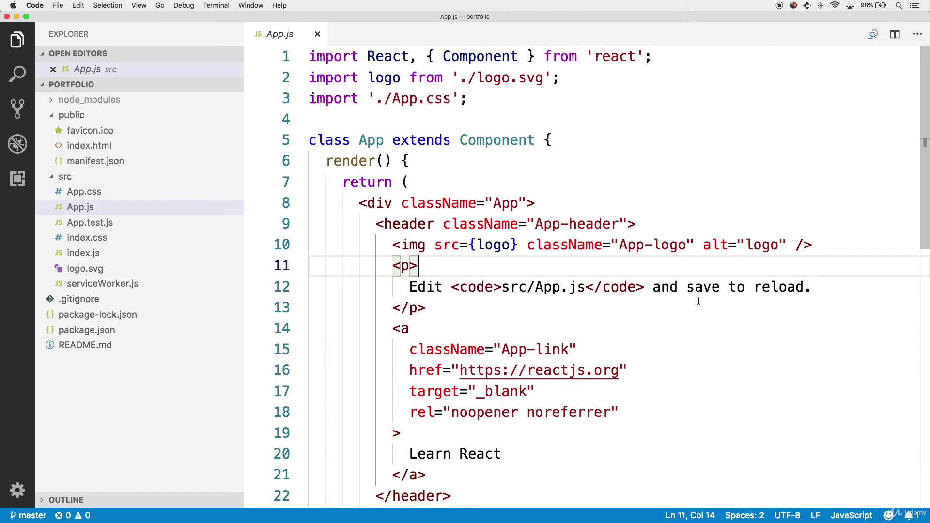
{"action": "double_click", "coordinate": [404, 224]}
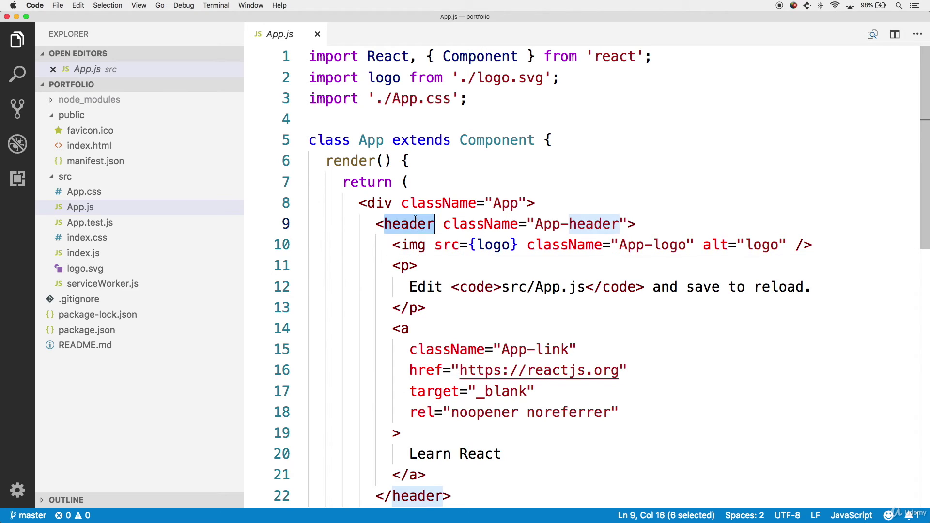
{"action": "double_click", "coordinate": [406, 266]}
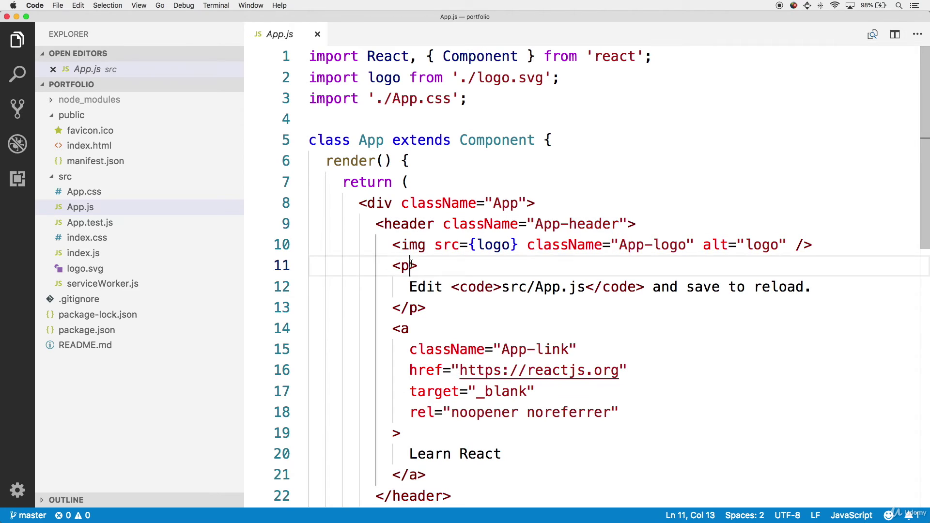
{"action": "double_click", "coordinate": [405, 329]}
{"action": "left_click", "coordinate": [429, 266]}
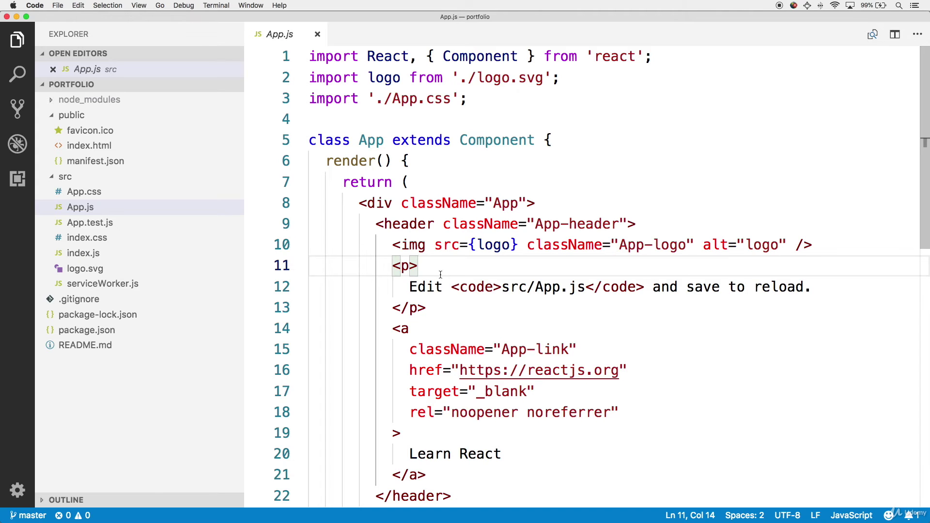
{"action": "scroll", "coordinate": [440, 273], "scroll_direction": "down", "scroll_amount": 3}
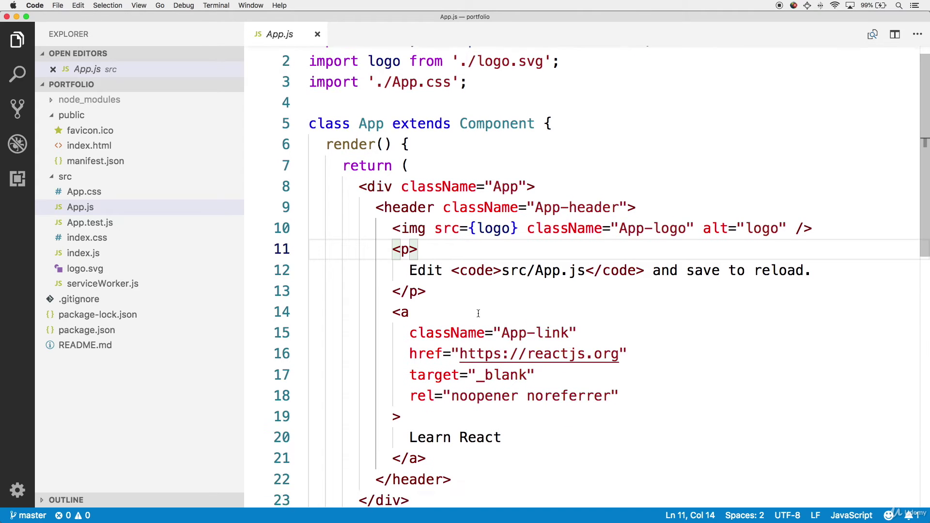
{"action": "scroll", "coordinate": [440, 273], "scroll_direction": "down", "scroll_amount": 2}
{"action": "scroll", "coordinate": [468, 357], "scroll_direction": "up", "scroll_amount": 2}
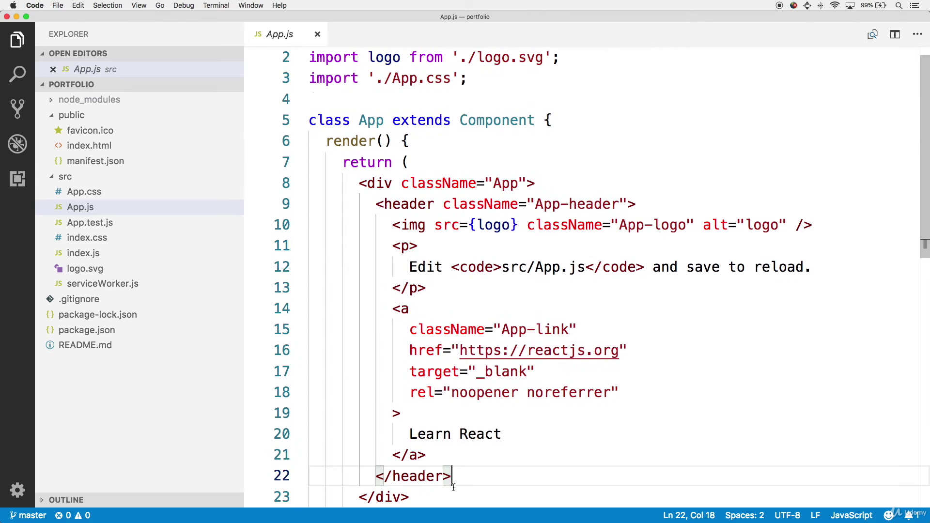
{"action": "left_click_drag", "start_coordinate": [453, 476], "coordinate": [376, 204]}
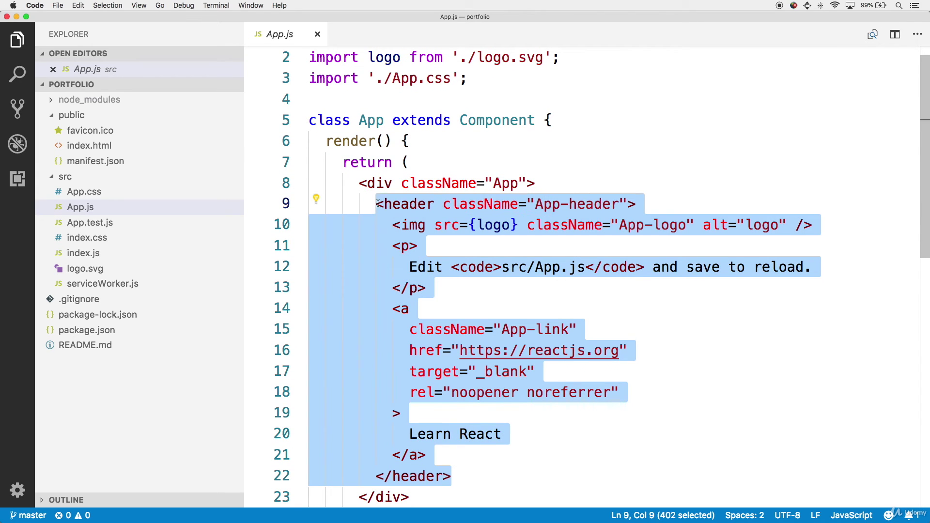
{"action": "type", "text": "Hello Rea"}
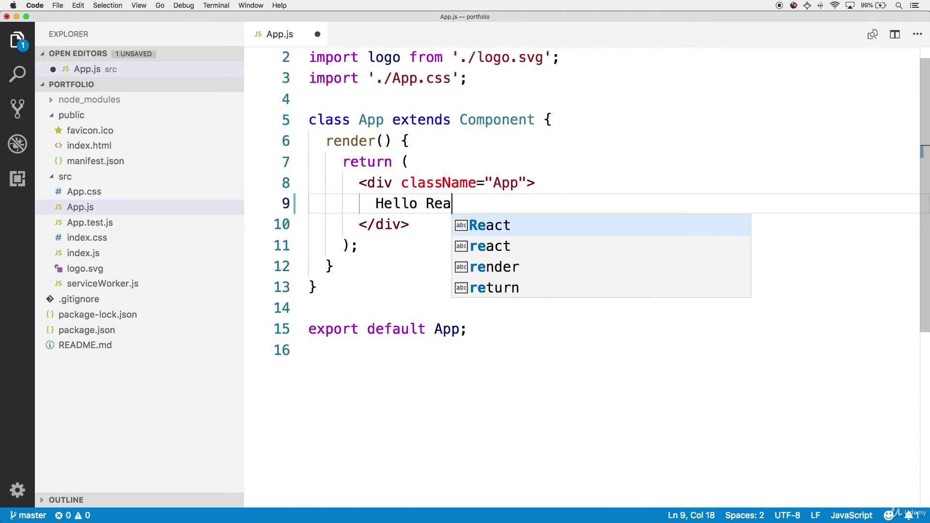
{"action": "type", "text": "ct"}
Save App.js with the Hello React text and check it in Chrome
{"action": "key", "text": "super+s"}
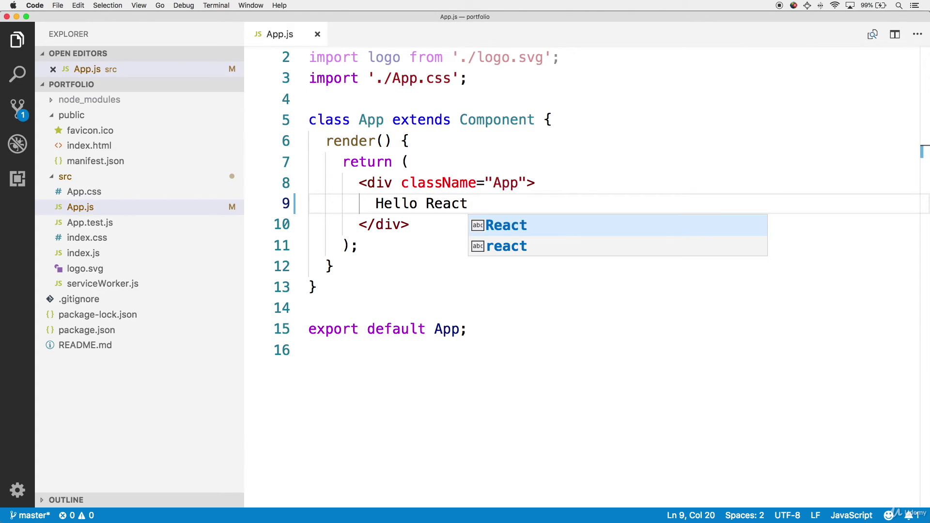
{"action": "key", "text": "super+Tab"}
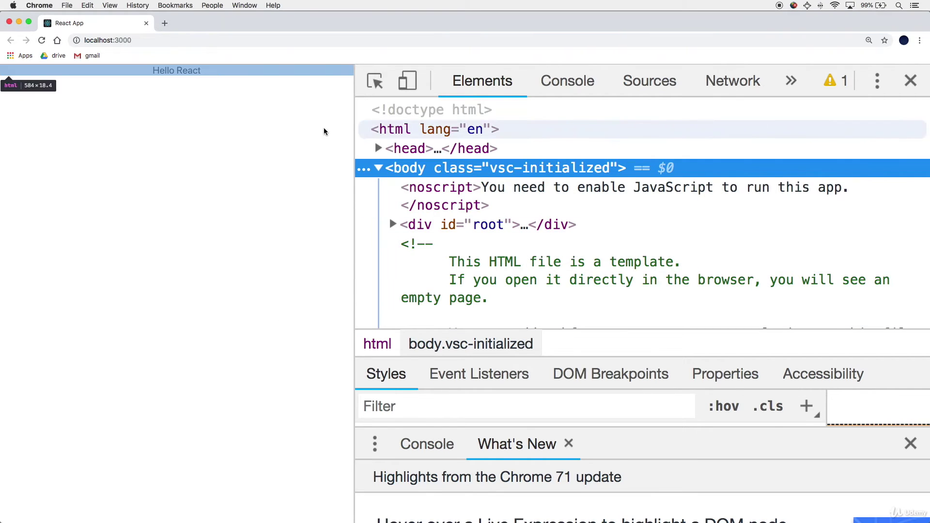
Zoom the page in and expand div#root to show the App div holding Hello React
{"action": "left_click", "coordinate": [220, 128]}
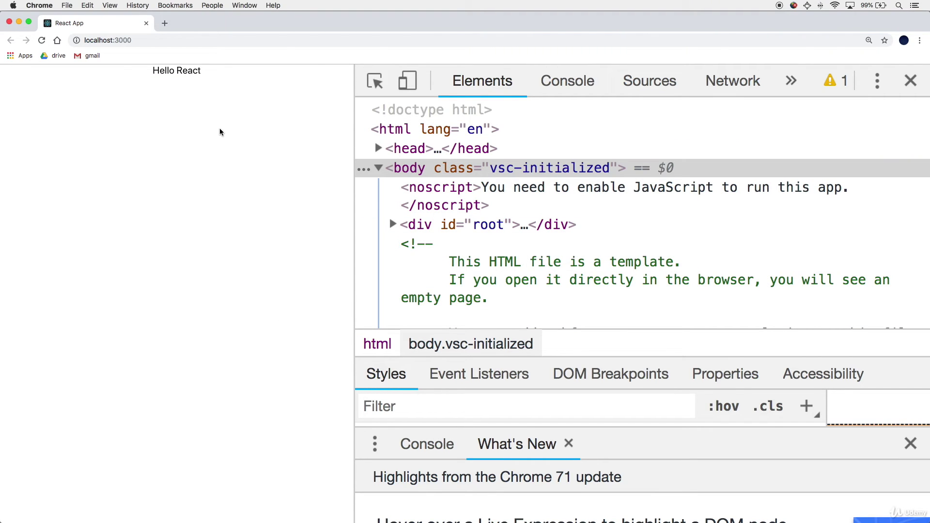
{"action": "key", "text": "super+plus"}
{"action": "key", "text": "super+plus"}
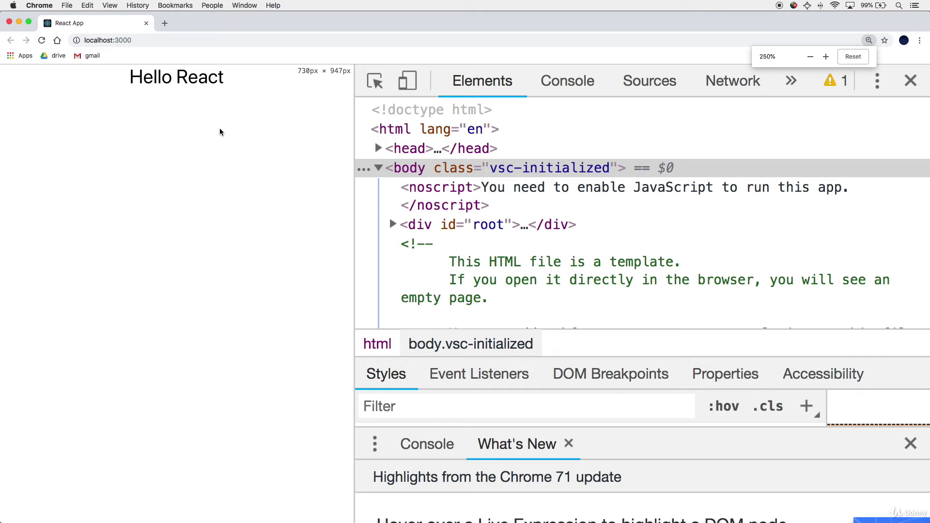
{"action": "left_click", "coordinate": [392, 225]}
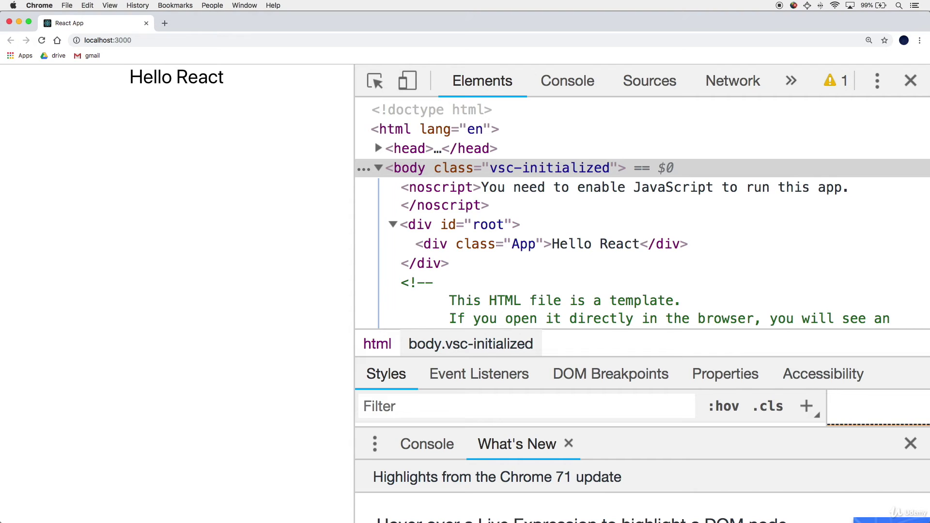
Browse node_modules, index.html, favicon.ico and manifest.json in the Explorer, ending on App.js
{"action": "key", "text": "super+Tab"}
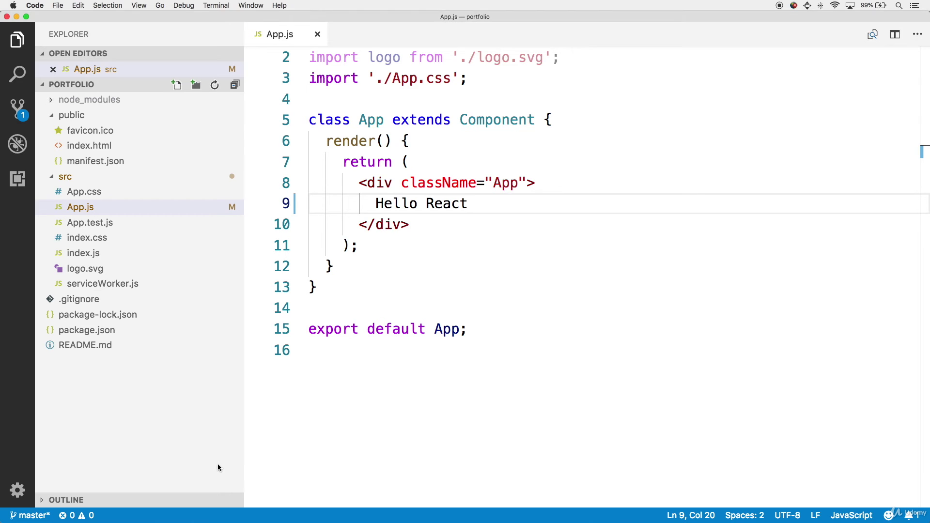
{"action": "left_click", "coordinate": [90, 100]}
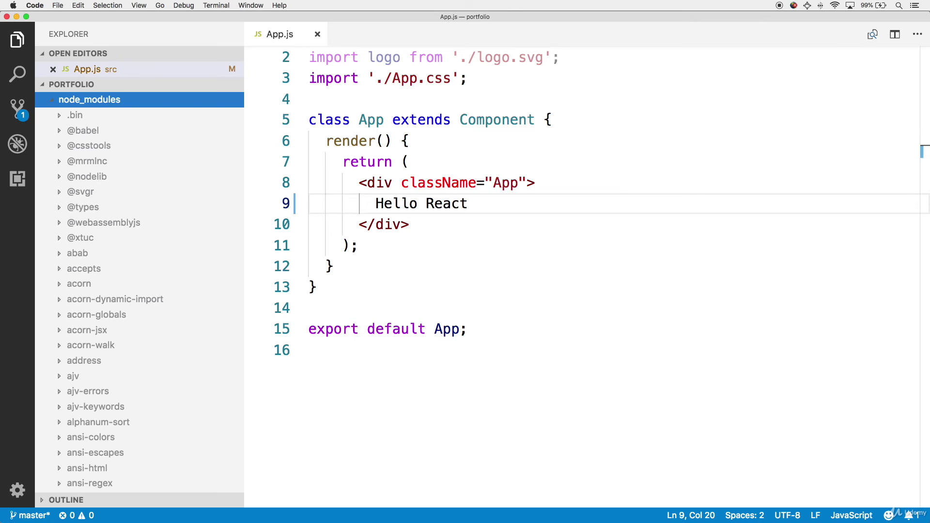
{"action": "left_click", "coordinate": [152, 100]}
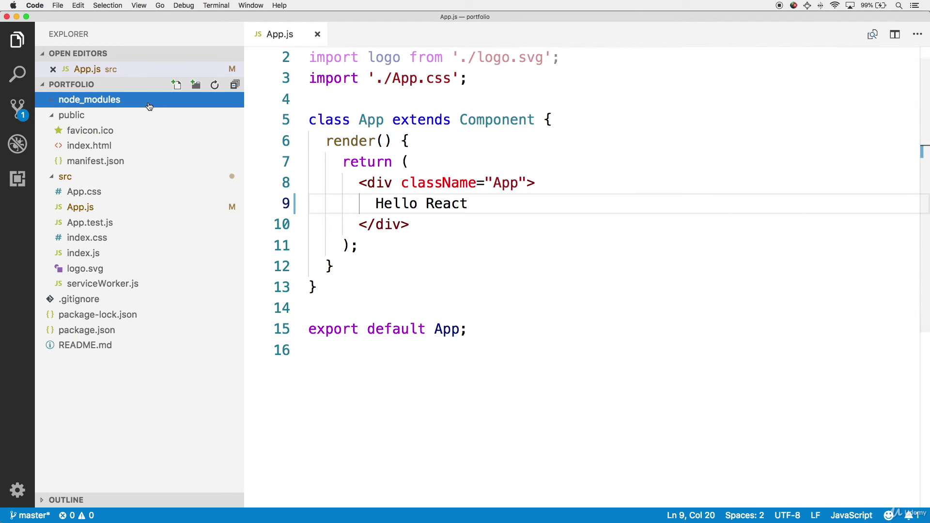
{"action": "left_click", "coordinate": [132, 148]}
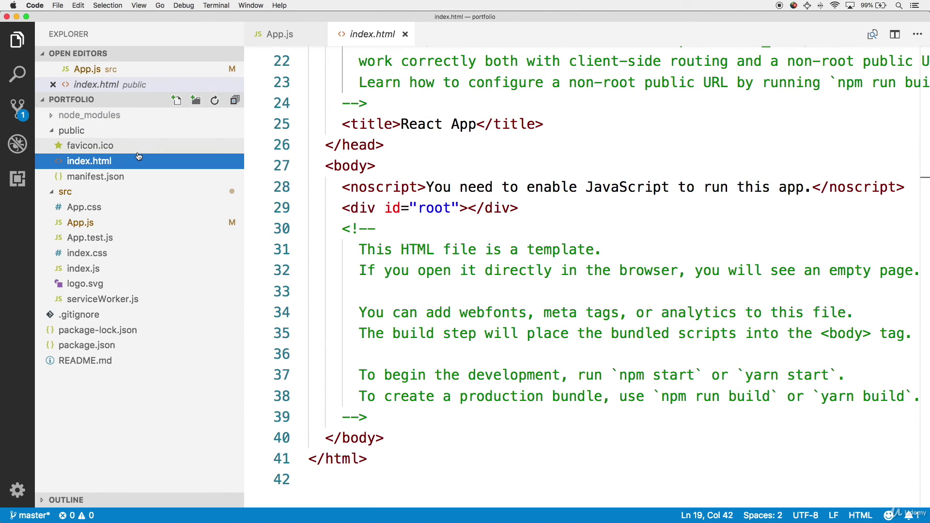
{"action": "key", "text": "Up"}
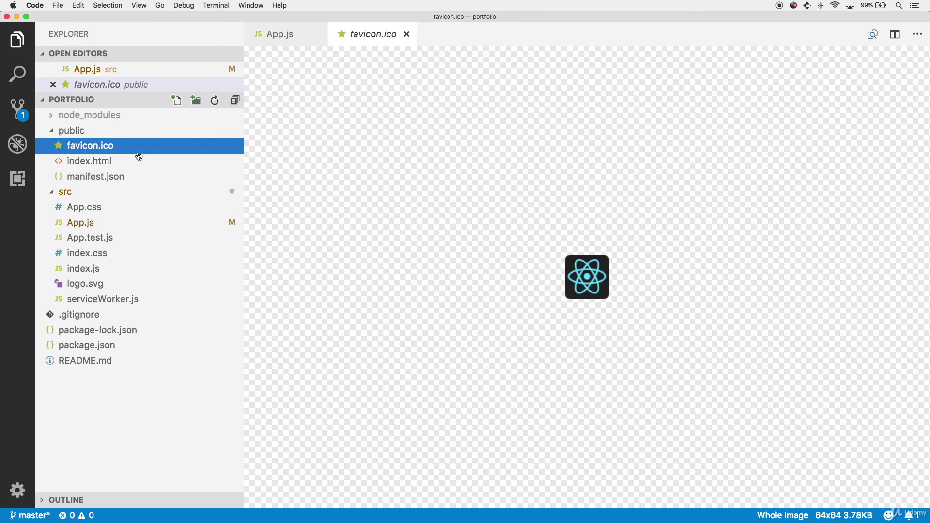
{"action": "left_click", "coordinate": [129, 176]}
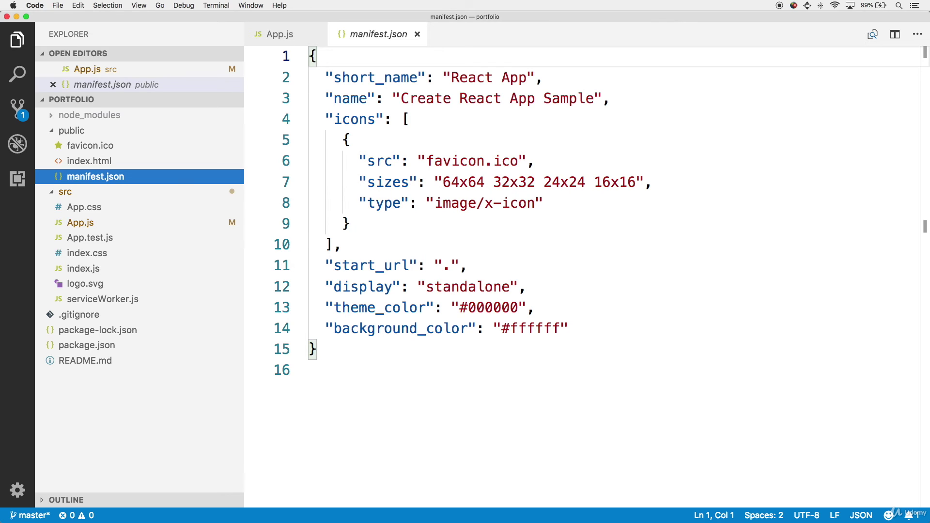
{"action": "mouse_move", "coordinate": [138, 208]}
{"action": "left_click", "coordinate": [129, 222]}
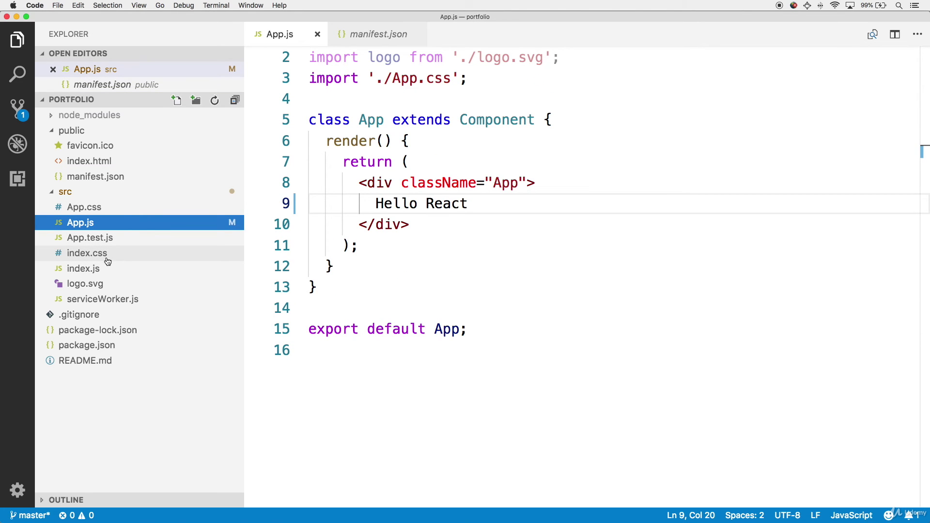
View App.css, then .gitignore, then package.json from the Explorer
{"action": "left_click", "coordinate": [126, 208]}
{"action": "left_click", "coordinate": [446, 265]}
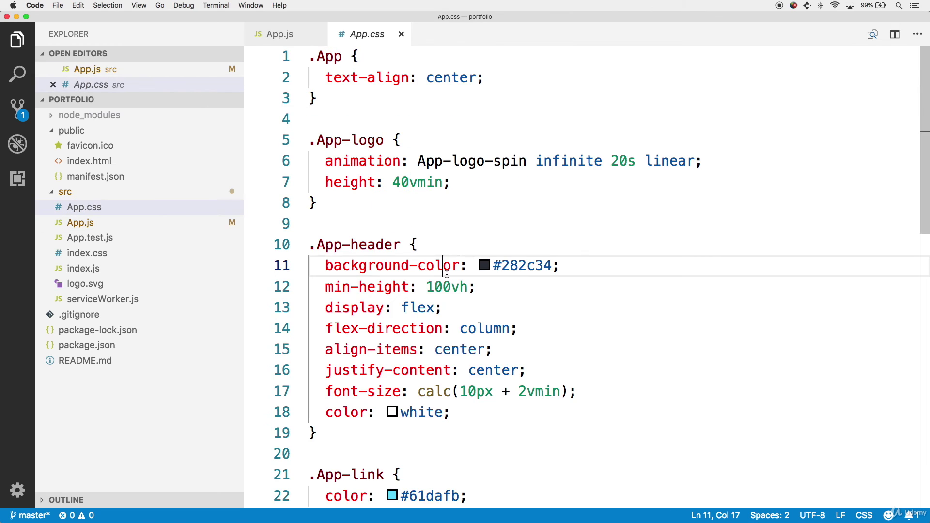
{"action": "left_click", "coordinate": [146, 315]}
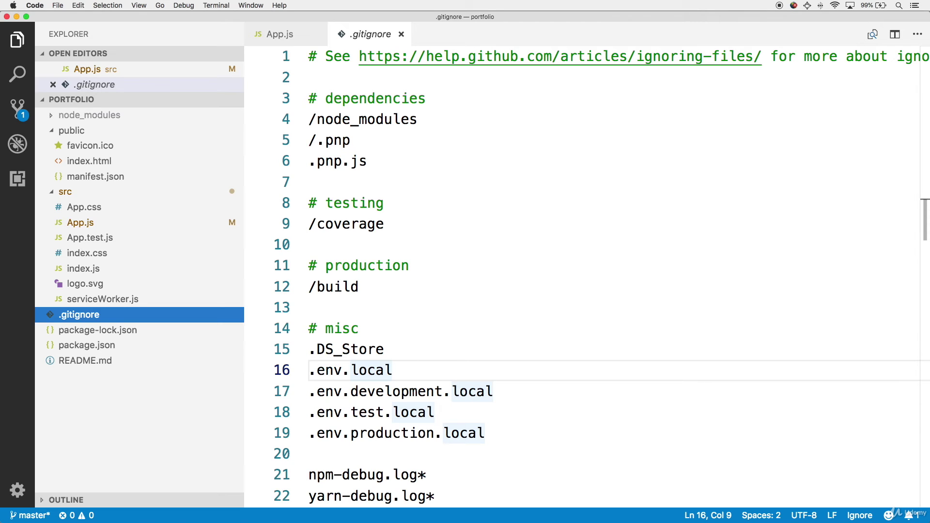
{"action": "left_click", "coordinate": [135, 345]}
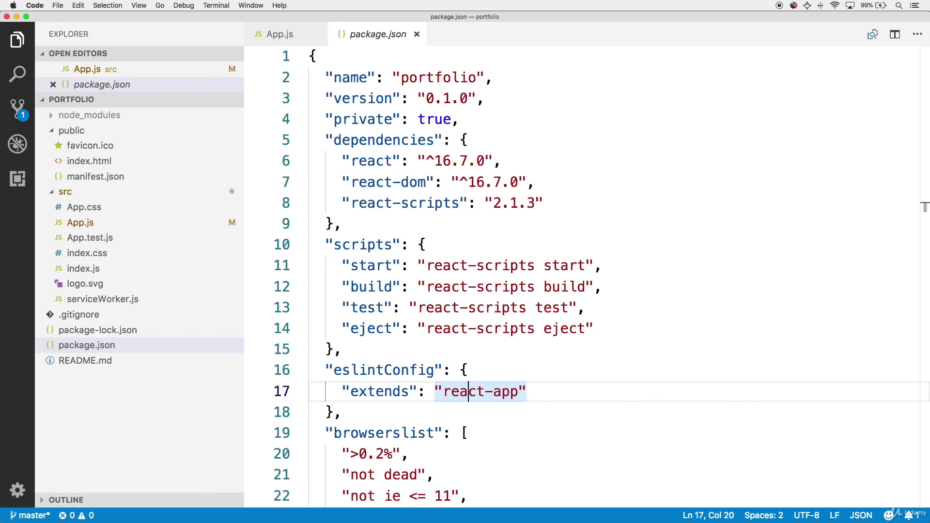
Highlight package.json's dependencies, scripts and the react-scripts version 2.1.3
{"action": "double_click", "coordinate": [393, 140]}
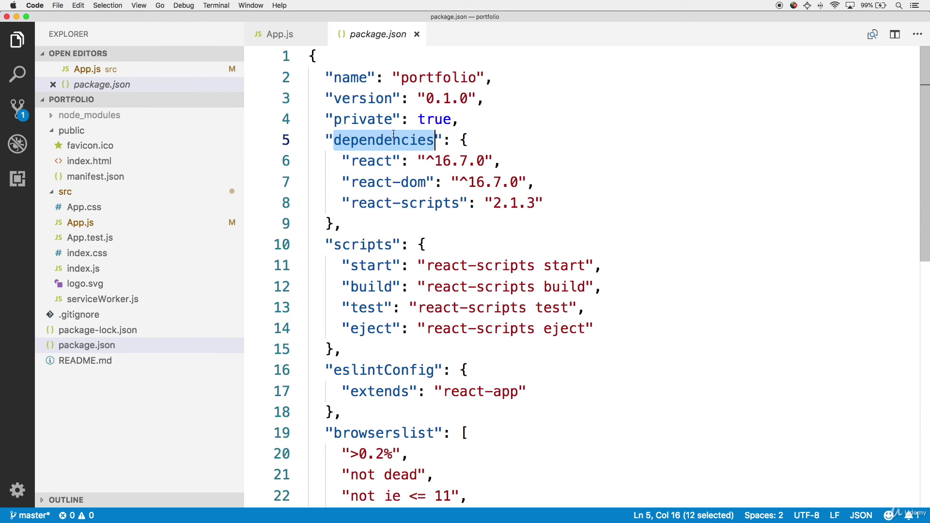
{"action": "double_click", "coordinate": [371, 244]}
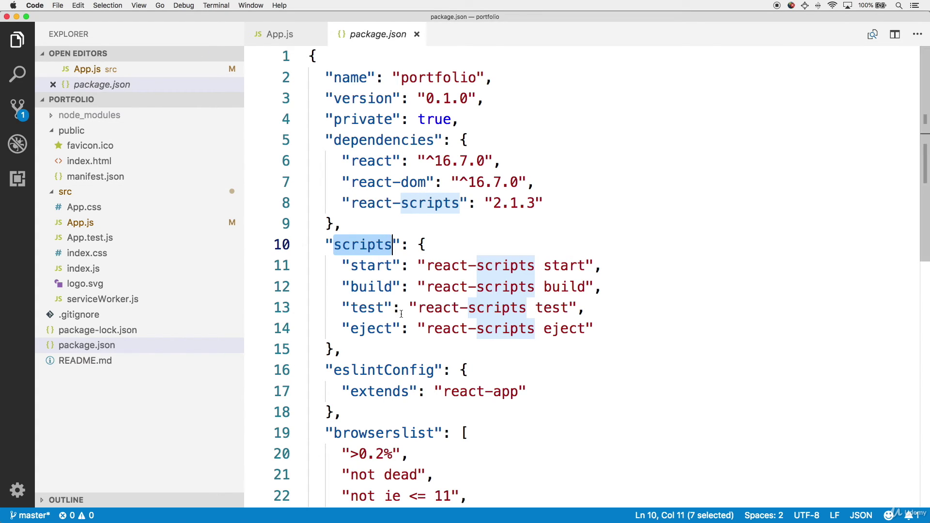
{"action": "left_click", "coordinate": [461, 203]}
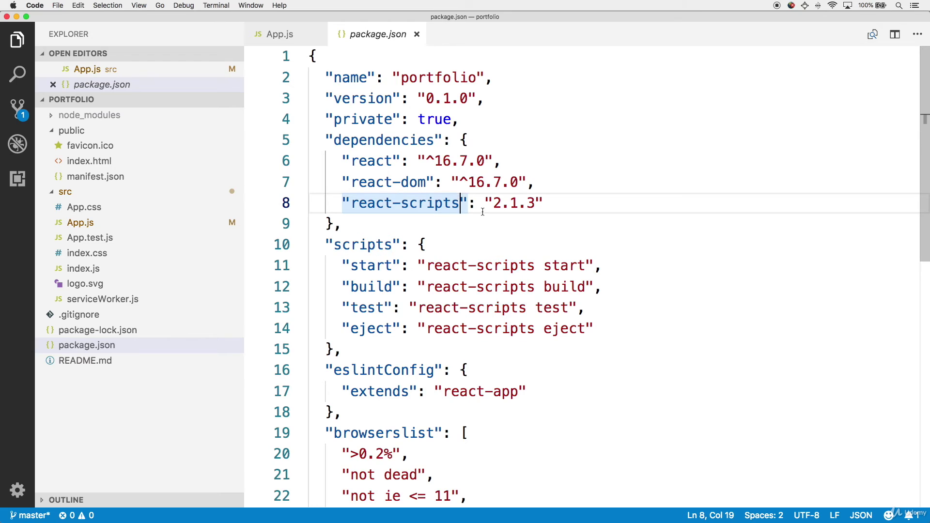
{"action": "double_click", "coordinate": [513, 204]}
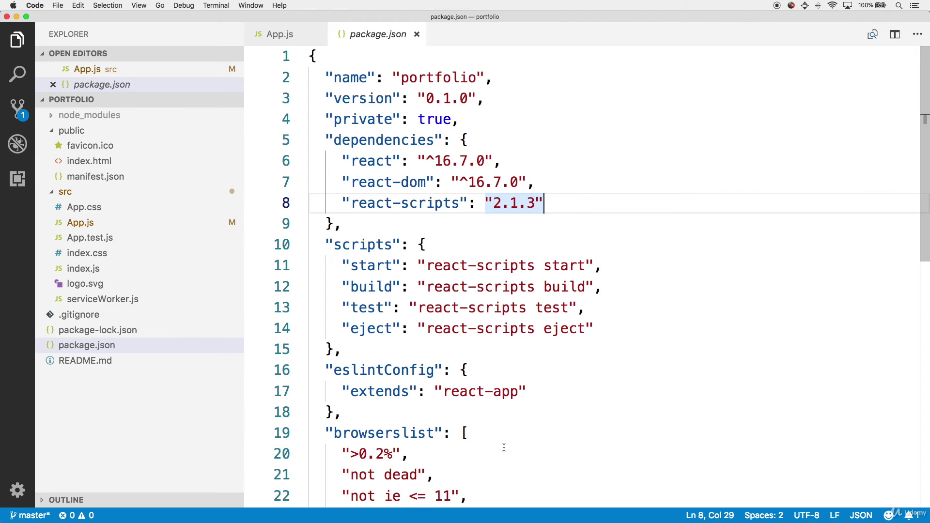
Go over the start, build, test and eject scripts, then bring up README.md
{"action": "double_click", "coordinate": [375, 248]}
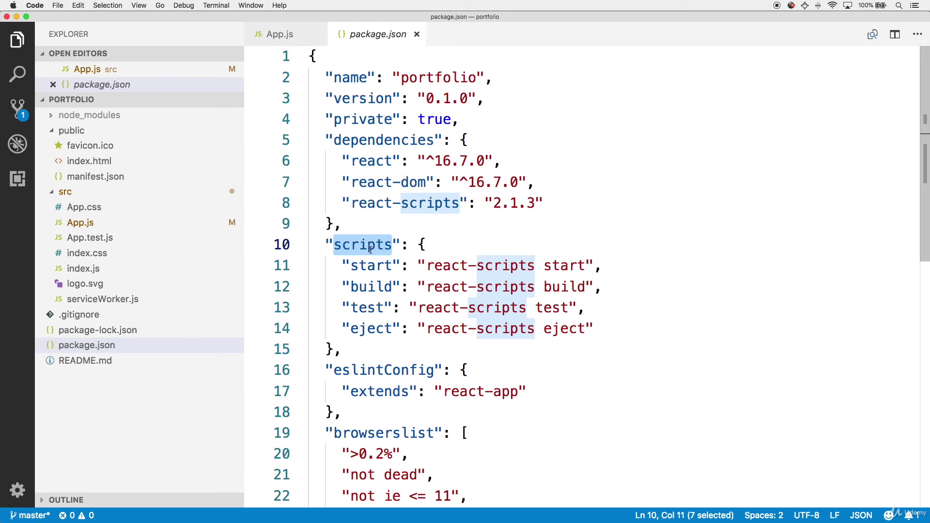
{"action": "double_click", "coordinate": [370, 266]}
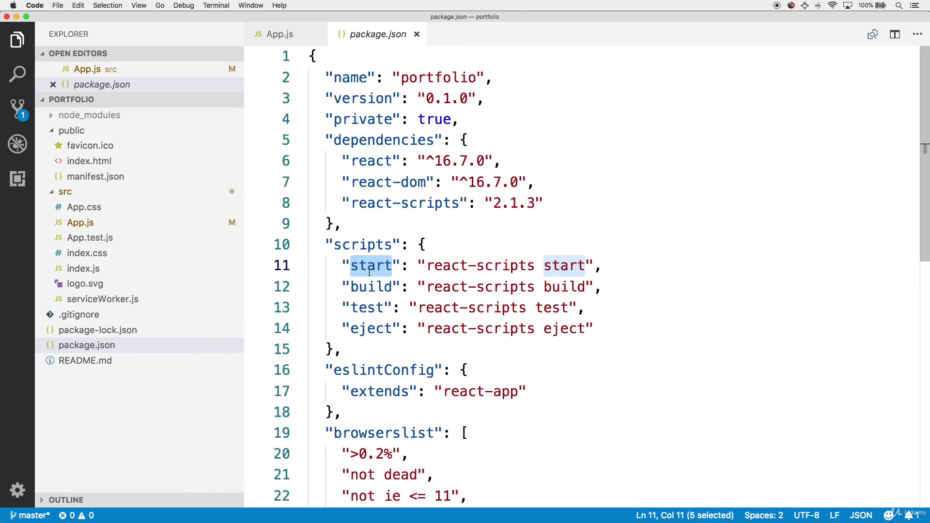
{"action": "double_click", "coordinate": [369, 308]}
{"action": "left_click", "coordinate": [375, 287]}
{"action": "double_click", "coordinate": [374, 287]}
{"action": "left_click", "coordinate": [369, 307]}
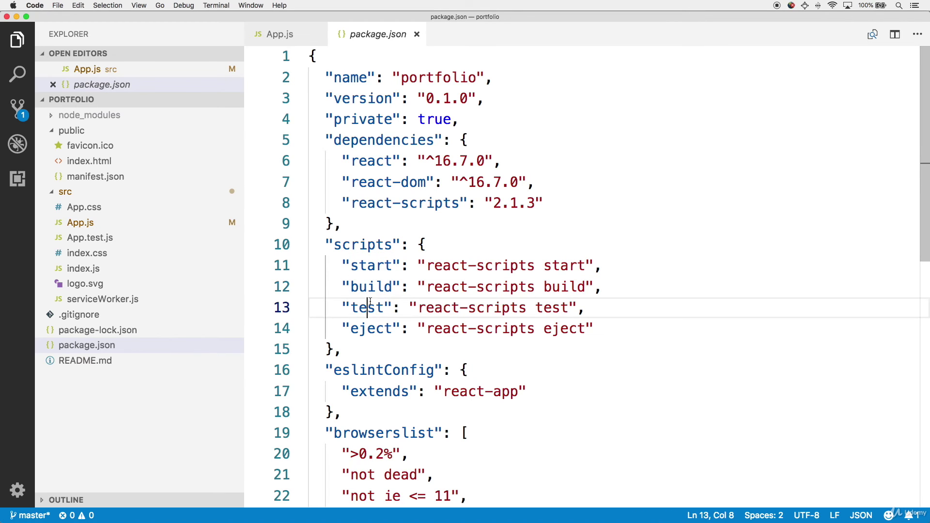
{"action": "double_click", "coordinate": [369, 308]}
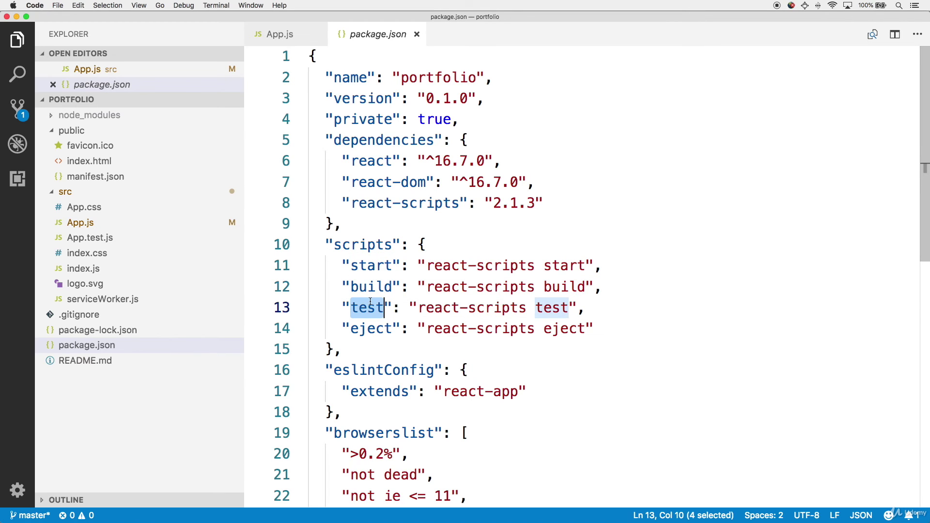
{"action": "double_click", "coordinate": [366, 329]}
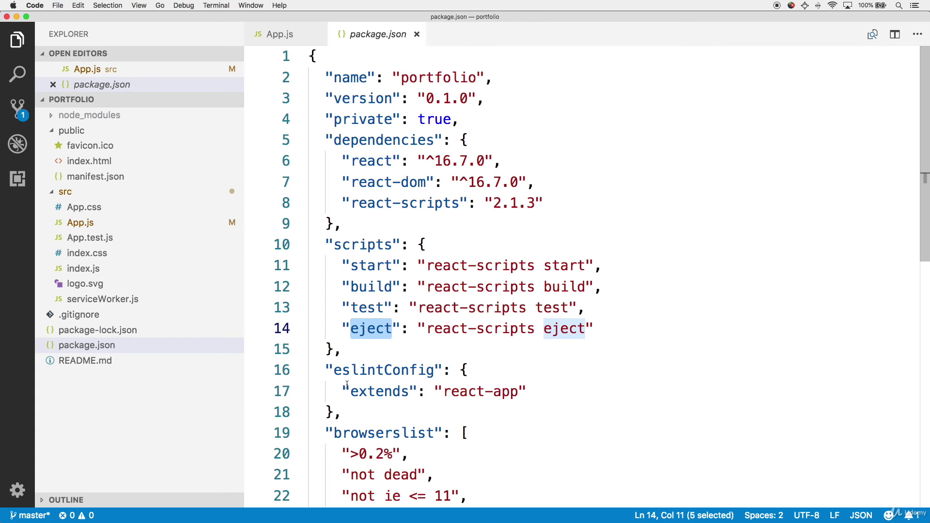
{"action": "left_click", "coordinate": [85, 360]}
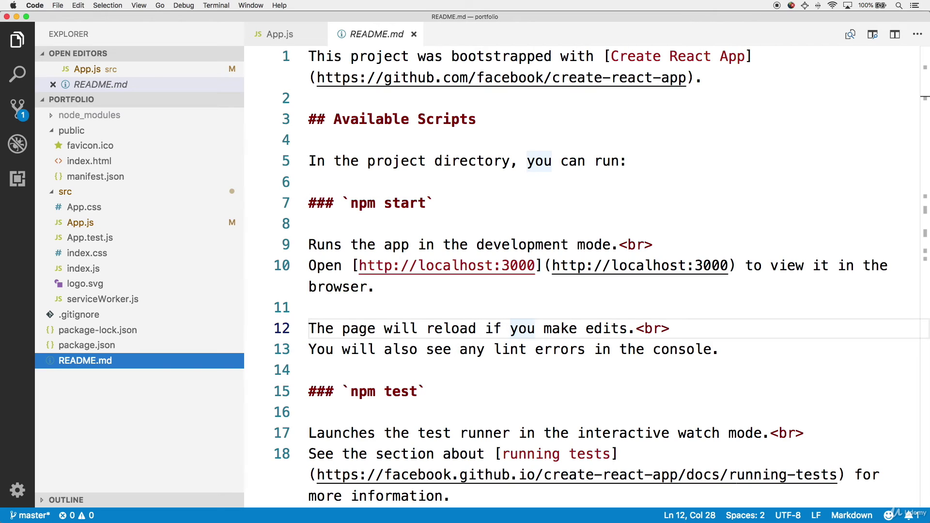
Deselect README.md and switch the editor to src/index.js
{"action": "left_click", "coordinate": [129, 440]}
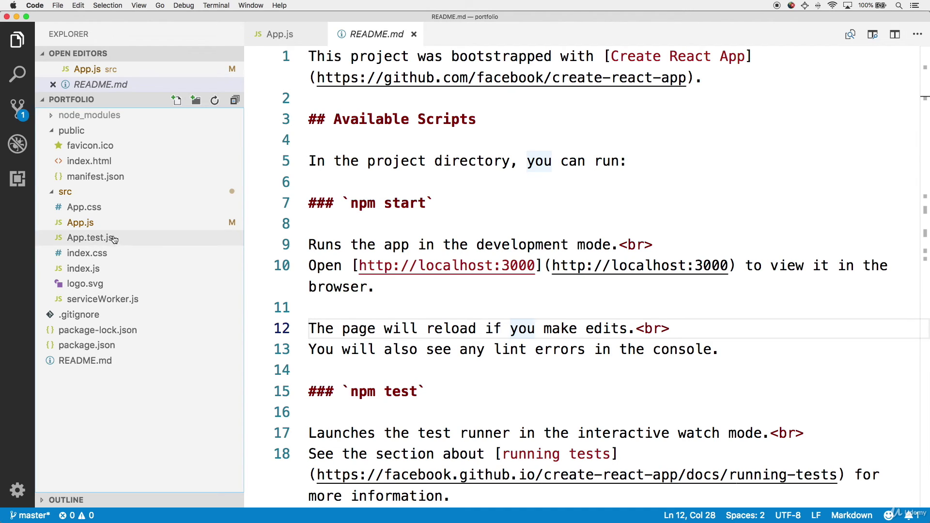
{"action": "left_click", "coordinate": [82, 268]}
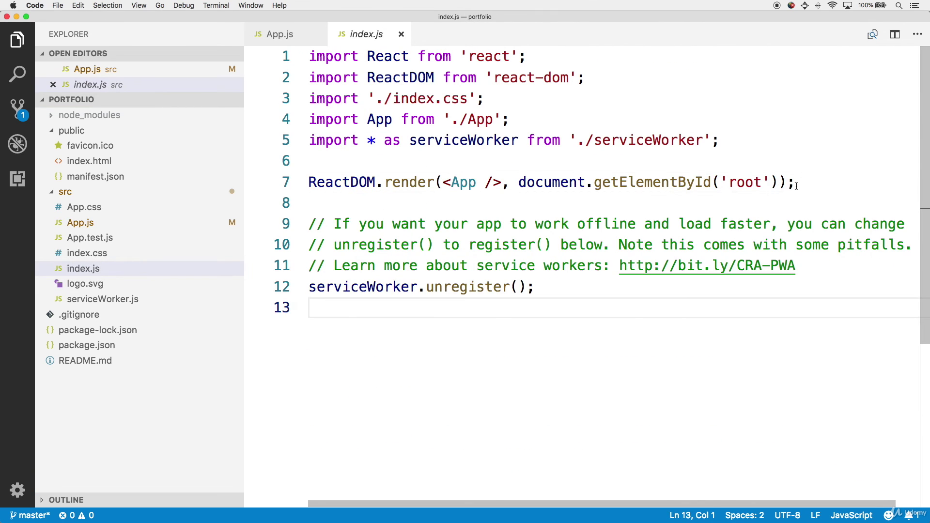
Review index.js's ReactDOM render line, then view the Hello! app page on localhost:3000
{"action": "left_click_drag", "start_coordinate": [799, 183], "coordinate": [308, 182]}
{"action": "left_click", "coordinate": [394, 208]}
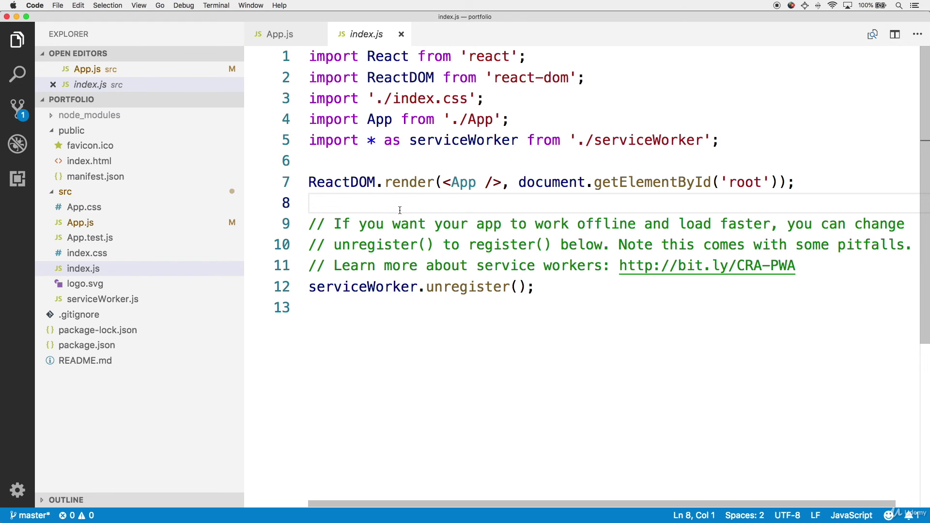
{"action": "key", "text": "super+Tab"}
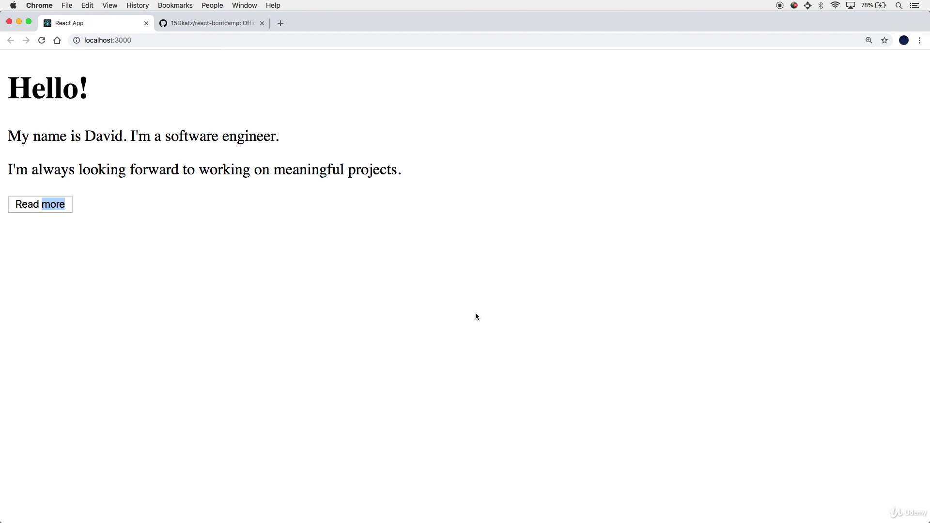
{"action": "left_click", "coordinate": [475, 313]}
Open portfolio/src/assets in the react-bootcamp GitHub repo and zoom the page in
{"action": "left_click", "coordinate": [211, 23]}
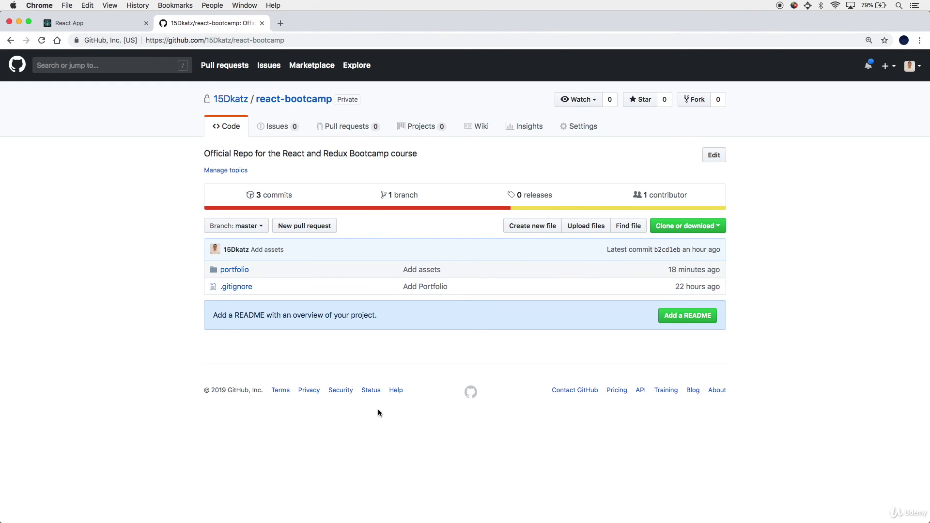
{"action": "left_click", "coordinate": [234, 270]}
{"action": "left_click", "coordinate": [226, 233]}
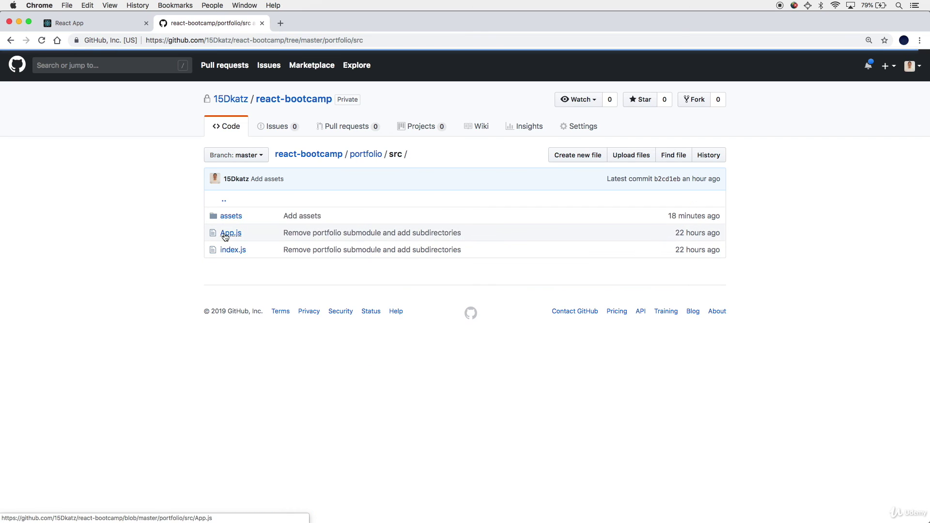
{"action": "left_click", "coordinate": [227, 218]}
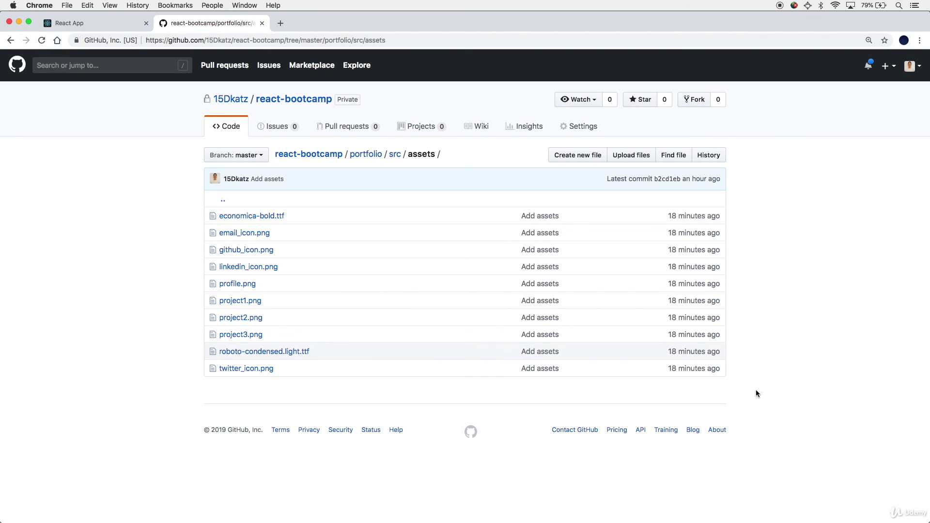
{"action": "key", "text": "super+plus"}
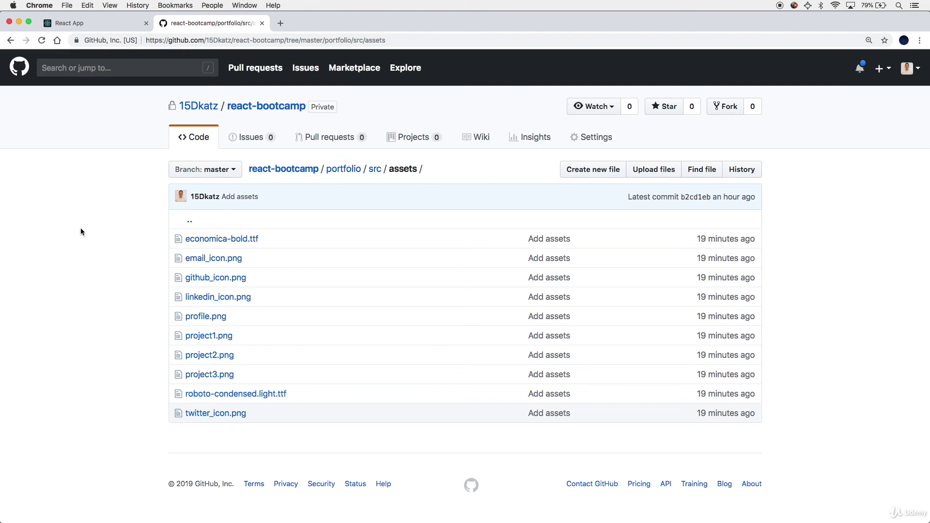
Show the Explorer sidebar and expand src/assets to list fonts, icons and project images
{"action": "key", "text": "super+Tab"}
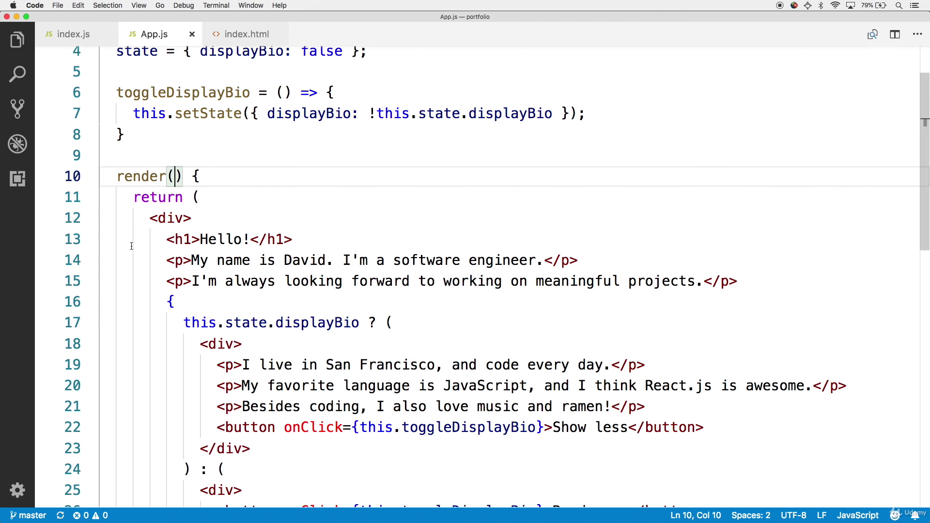
{"action": "key", "text": "super+b"}
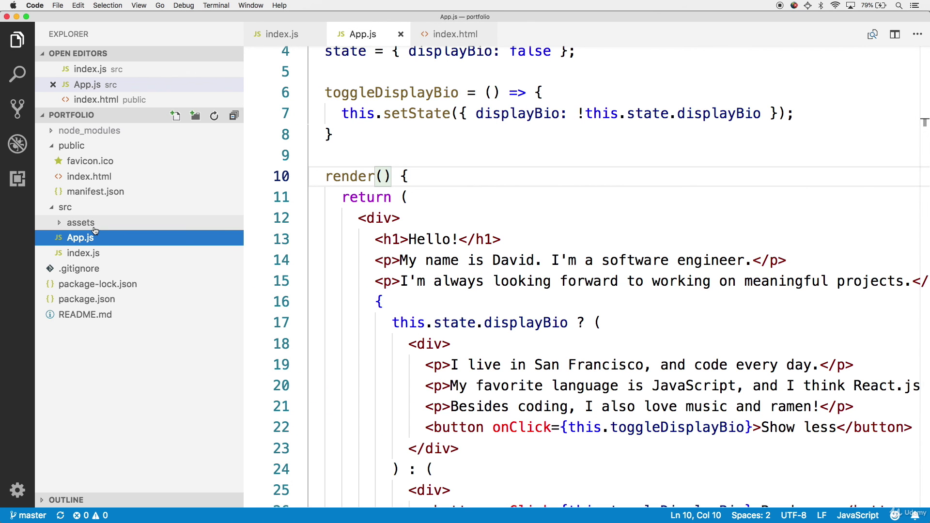
{"action": "mouse_move", "coordinate": [94, 229]}
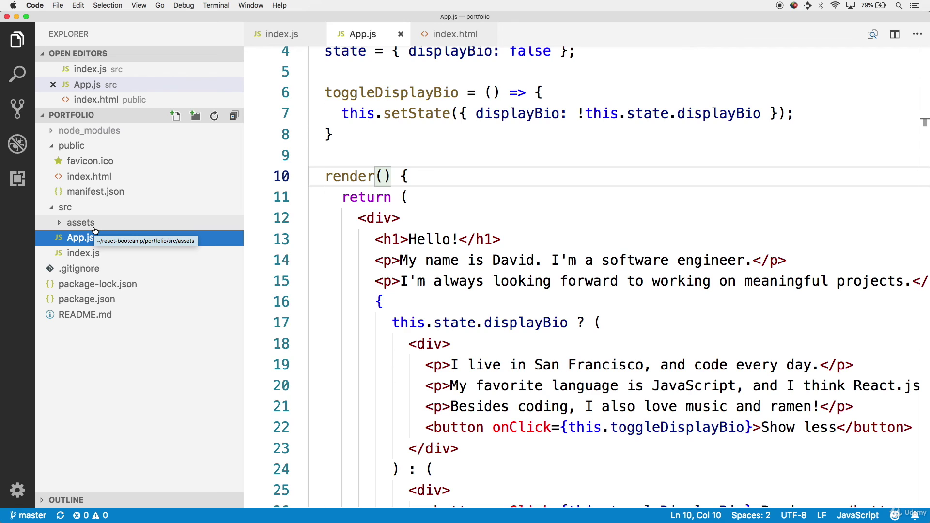
{"action": "left_click", "coordinate": [81, 222]}
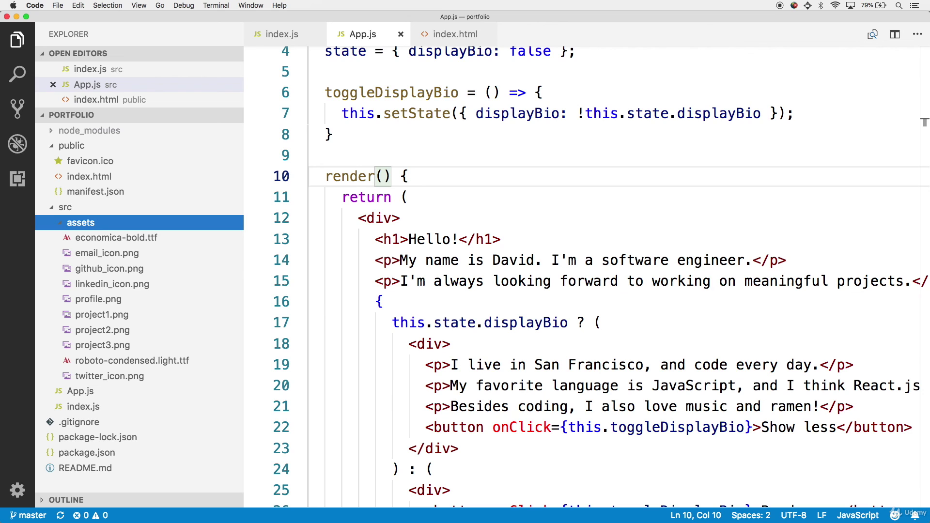
Collapse assets and create a new 'data' folder inside src
{"action": "left_click", "coordinate": [133, 227]}
{"action": "right_click", "coordinate": [95, 209]}
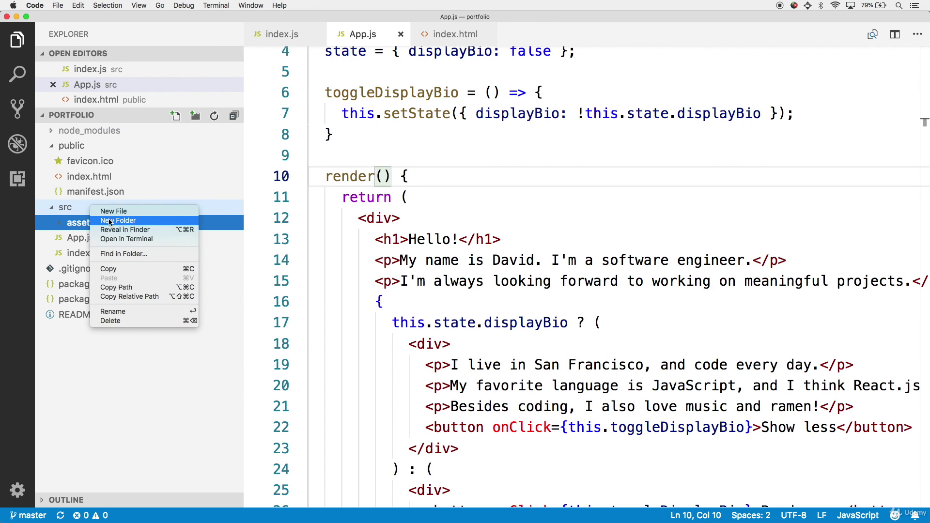
{"action": "left_click", "coordinate": [109, 222]}
{"action": "type", "text": "data"}
{"action": "key", "text": "Return"}
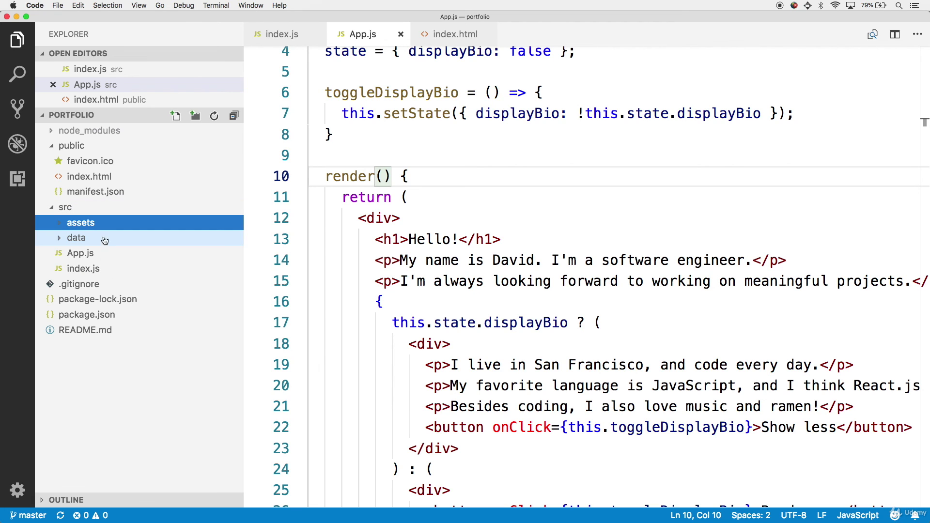
Create an empty projects.js file inside the data folder
{"action": "right_click", "coordinate": [86, 238]}
{"action": "left_click", "coordinate": [101, 243]}
{"action": "type", "text": "projects.js"}
{"action": "key", "text": "Return"}
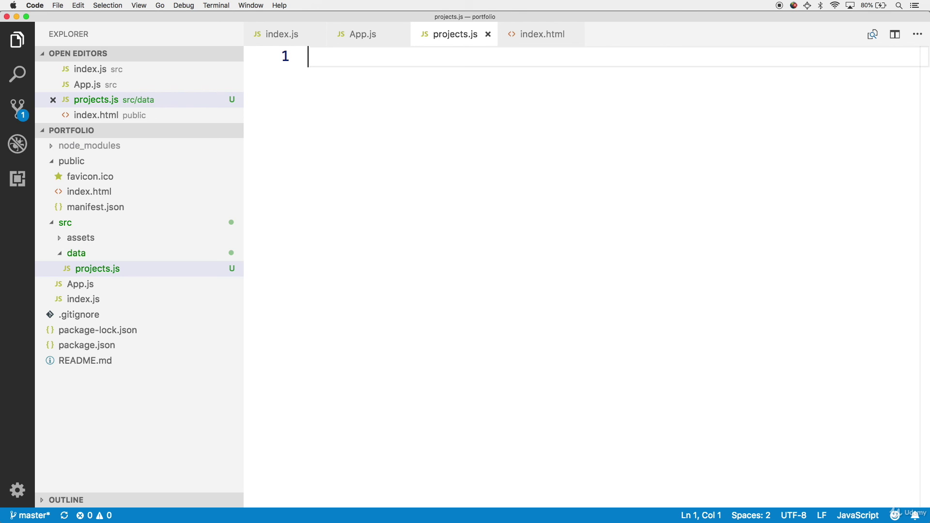
{"action": "type", "text": "import project1 "}
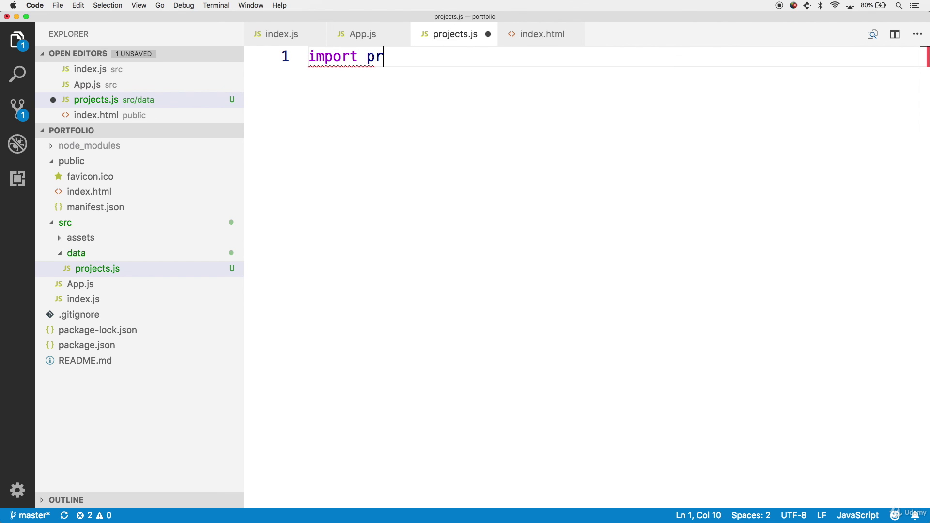
{"action": "type", "text": "from '../assets"}
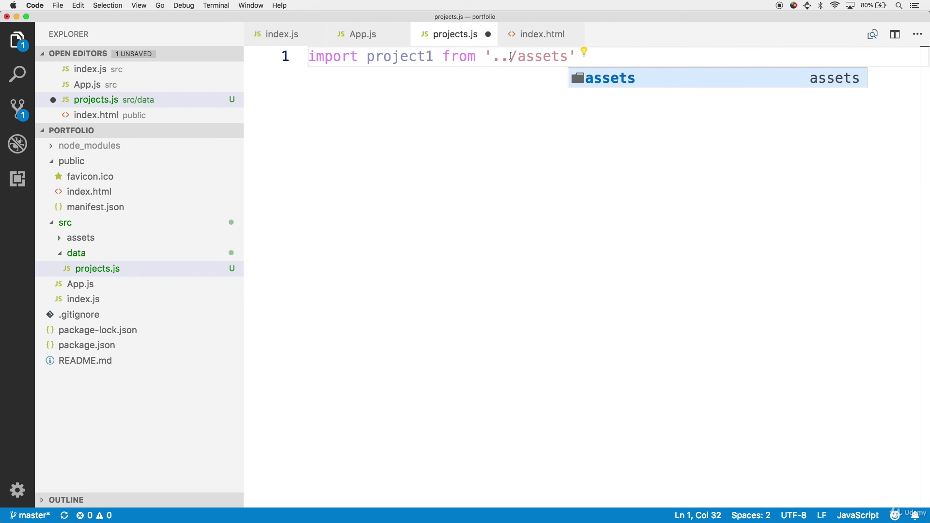
Write the project1 image import from the assets folder and duplicate the line twice
{"action": "left_click_drag", "start_coordinate": [493, 58], "coordinate": [518, 58]}
{"action": "left_click", "coordinate": [567, 57]}
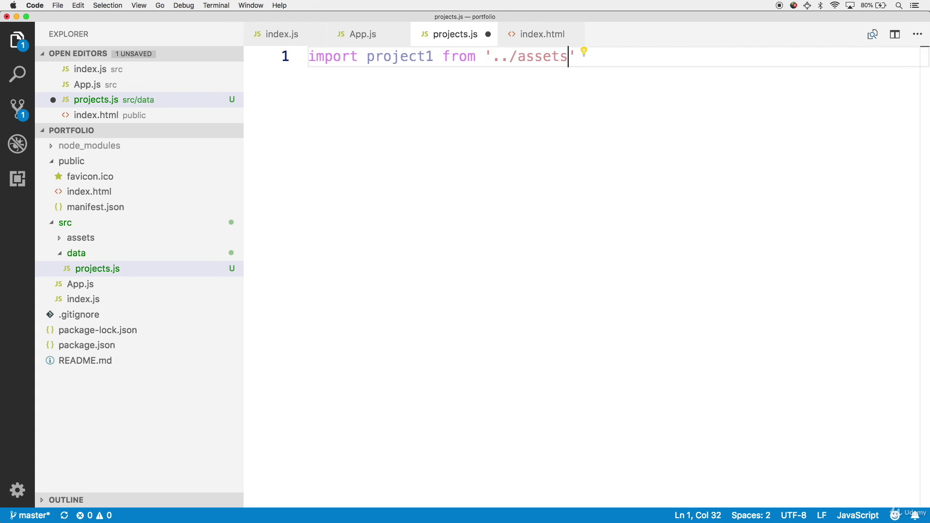
{"action": "type", "text": "/proje"}
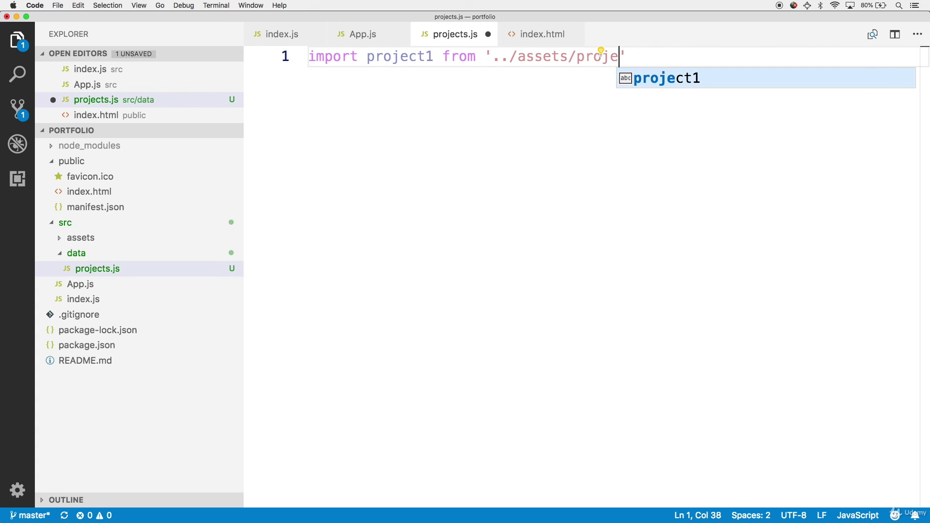
{"action": "type", "text": "ct1.png"}
{"action": "key", "text": "Right"}
{"action": "type", "text": ";"}
{"action": "key", "text": "super+shift+Left"}
{"action": "key", "text": "super+c"}
{"action": "key", "text": "Right"}
{"action": "key", "text": "Return"}
{"action": "key", "text": "super+v"}
{"action": "key", "text": "super+v"}
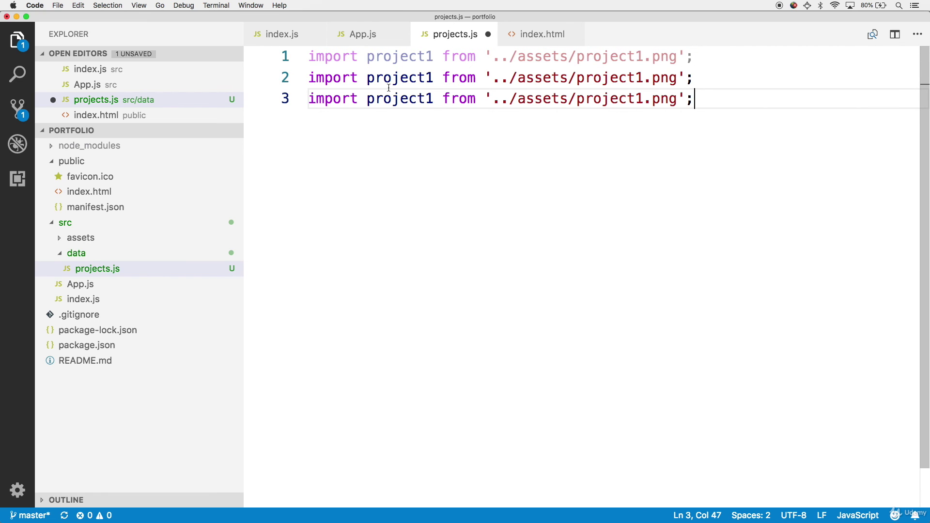
Change the copied imports to project2 and project3, remove blank lines, and save
{"action": "double_click", "coordinate": [428, 77]}
{"action": "key", "text": "Right"}
{"action": "key", "text": "BackSpace"}
{"action": "type", "text": "2"}
{"action": "left_click", "coordinate": [639, 77]}
{"action": "key", "text": "BackSpace"}
{"action": "type", "text": "2"}
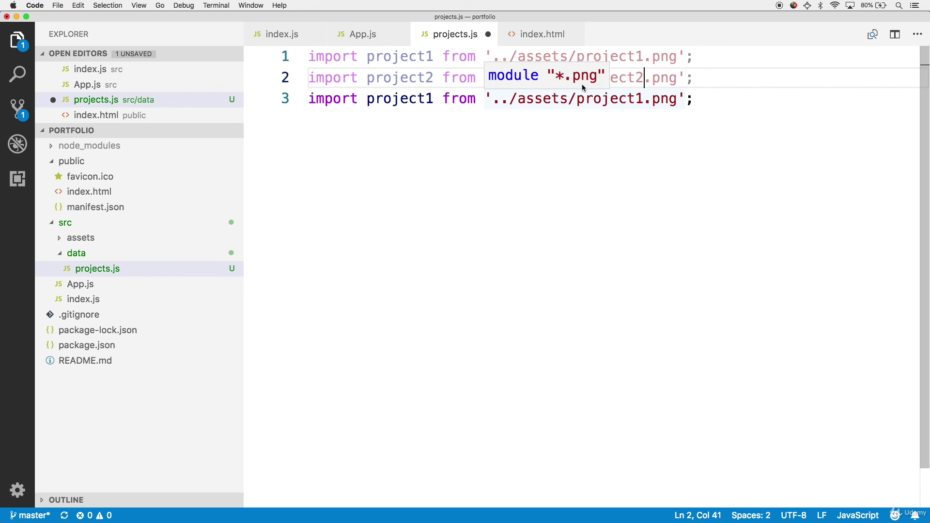
{"action": "double_click", "coordinate": [421, 98]}
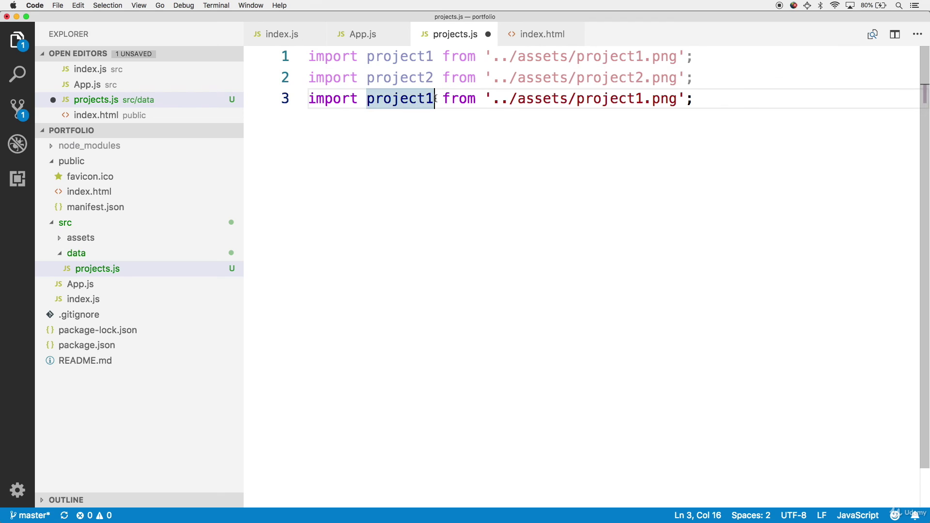
{"action": "key", "text": "Right"}
{"action": "key", "text": "BackSpace"}
{"action": "type", "text": "3"}
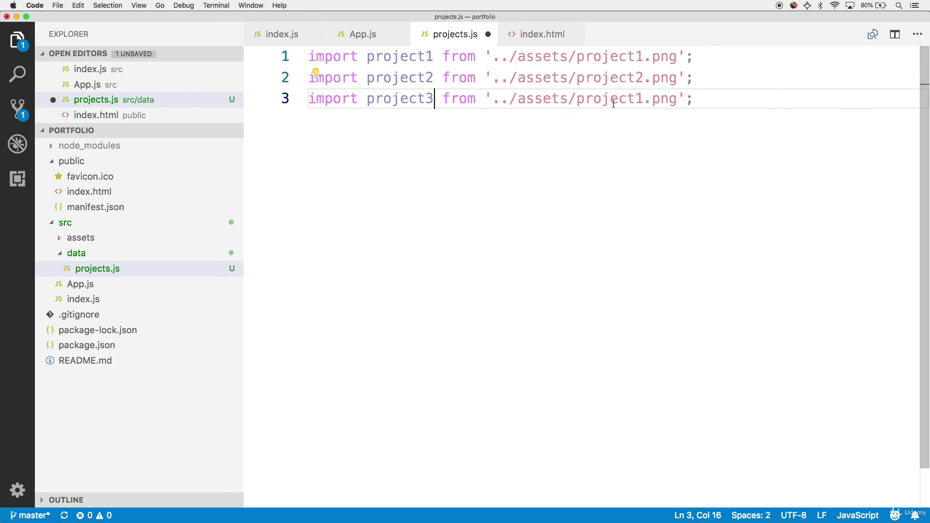
{"action": "left_click", "coordinate": [646, 99]}
{"action": "key", "text": "BackSpace"}
{"action": "type", "text": "3"}
{"action": "mouse_move", "coordinate": [401, 99]}
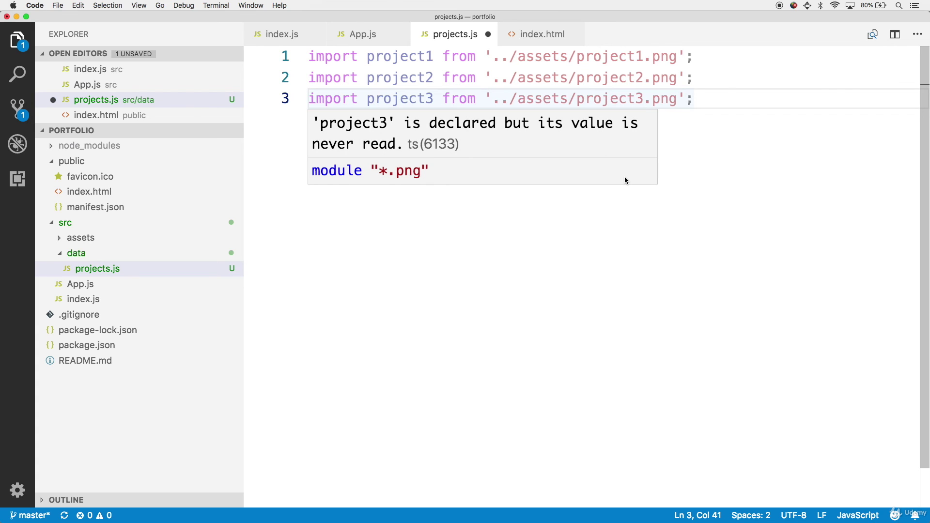
{"action": "key", "text": "super+Right"}
{"action": "key", "text": "Return"}
{"action": "key", "text": "Return"}
{"action": "key", "text": "super+s"}
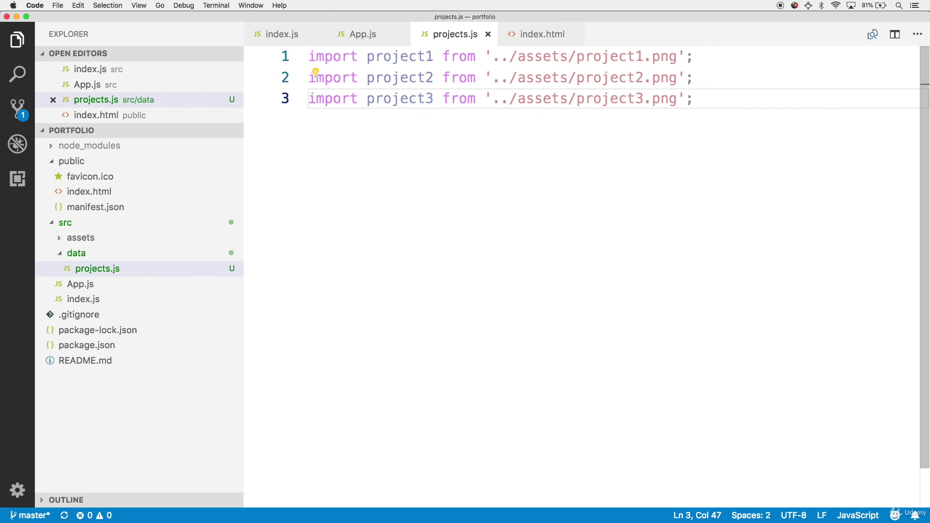
Add a const PROJECTS array below the imports with an object inside
{"action": "key", "text": "Return"}
{"action": "key", "text": "Return"}
{"action": "type", "text": "const "}
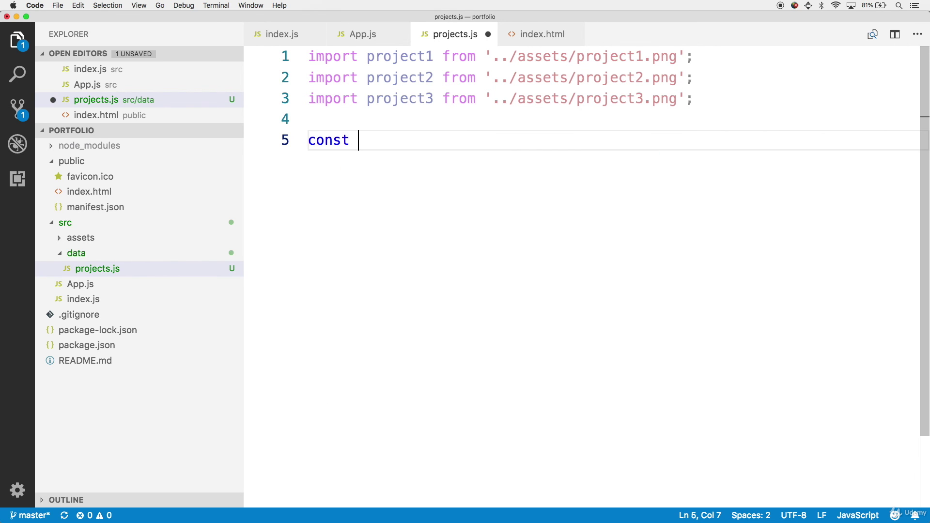
{"action": "type", "text": "PROJECTS "}
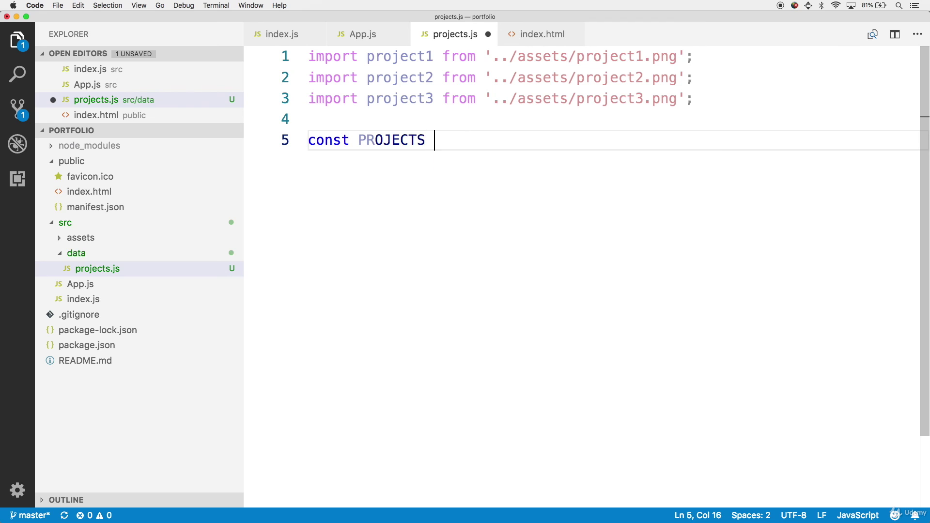
{"action": "type", "text": "= [];"}
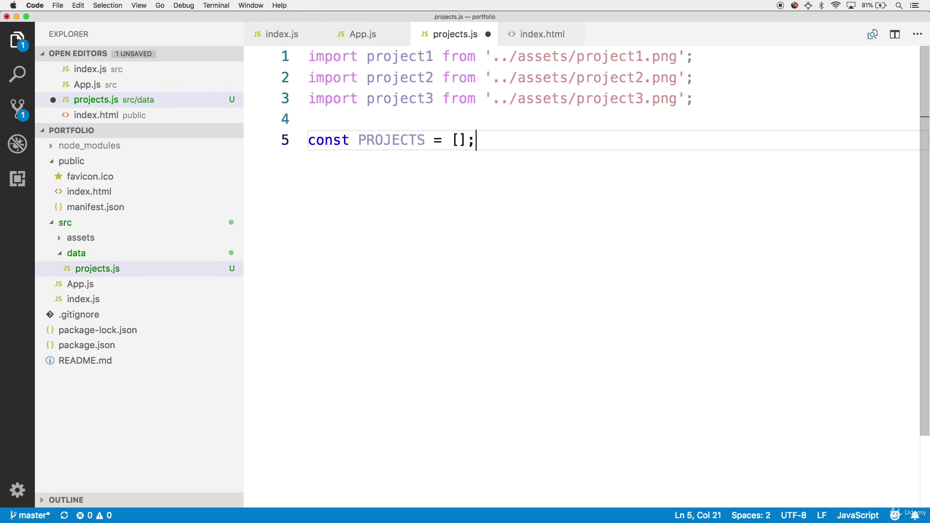
{"action": "key", "text": "Left"}
{"action": "key", "text": "Left"}
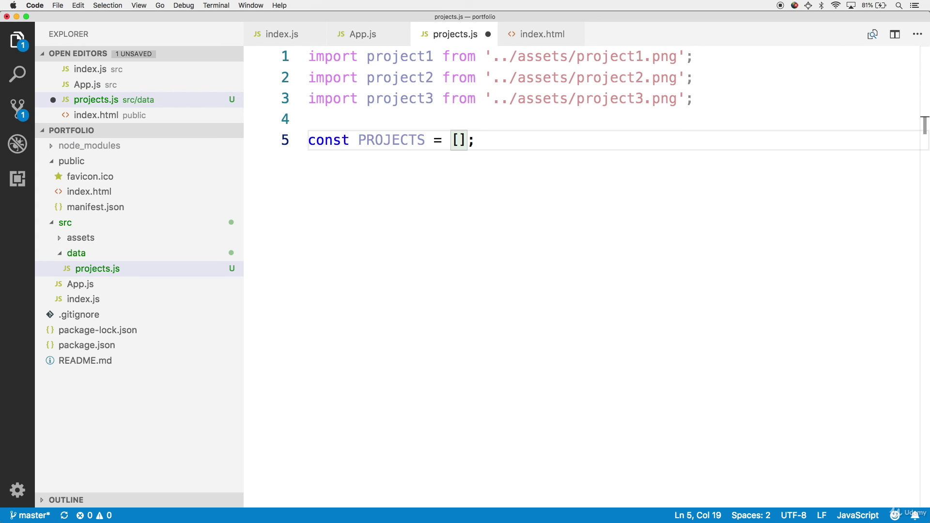
{"action": "key", "text": "Return"}
{"action": "type", "text": "{"}
{"action": "key", "text": "Return"}
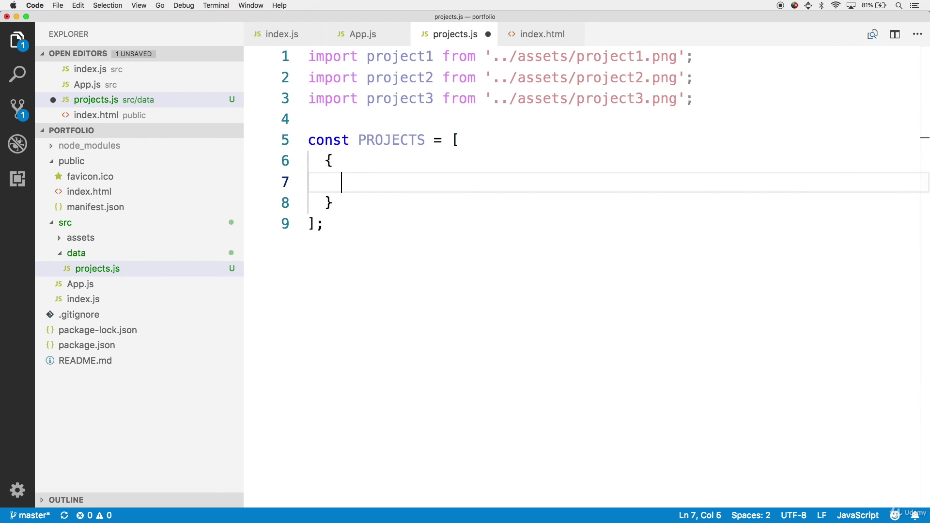
{"action": "type", "text": "title: 'E"}
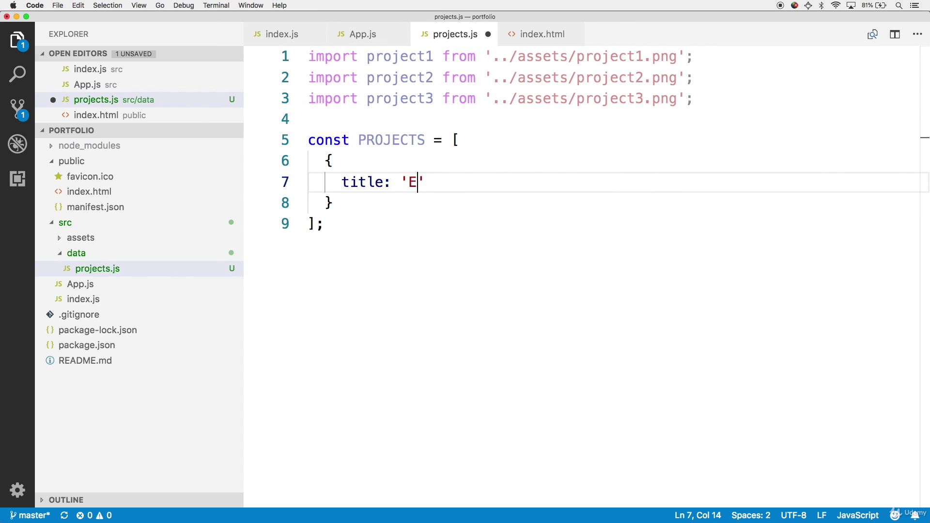
{"action": "type", "text": "xample React "}
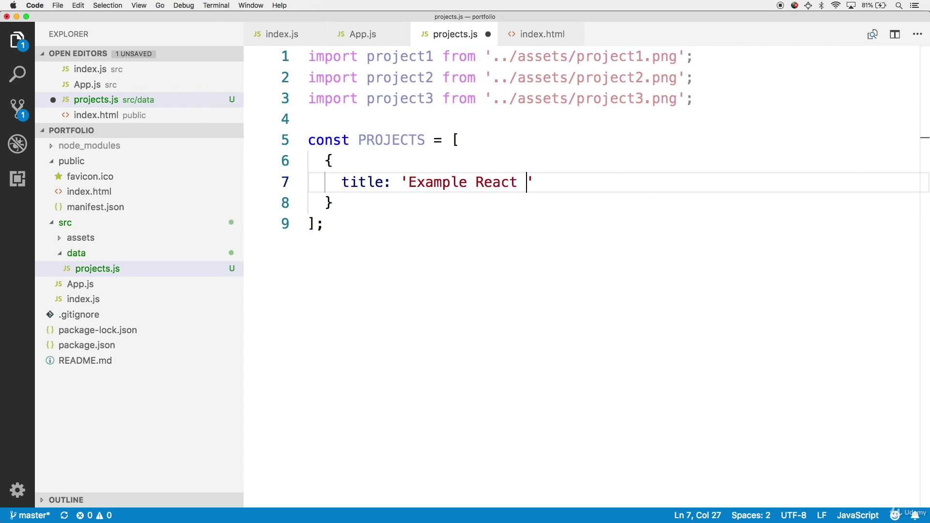
{"action": "type", "text": "Application',"}
Fill the first entry with title 'Example React Application' and a description, fixing typos
{"action": "key", "text": "Return"}
{"action": "type", "text": "descroipt"}
{"action": "key", "text": "super+b"}
{"action": "key", "text": "BackSpace"}
{"action": "key", "text": "BackSpace"}
{"action": "key", "text": "BackSpace"}
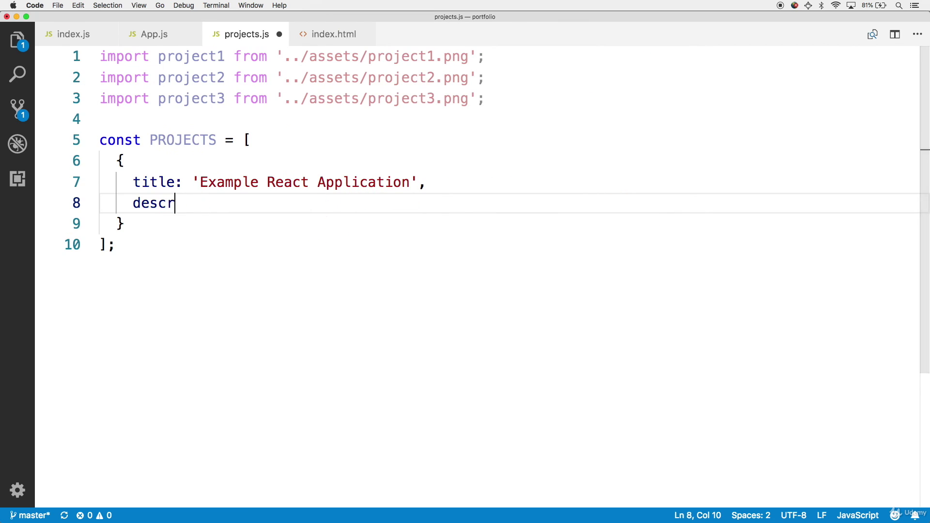
{"action": "type", "text": "ptio"}
{"action": "key", "text": "BackSpace"}
{"action": "key", "text": "BackSpace"}
{"action": "key", "text": "BackSpace"}
{"action": "key", "text": "BackSpace"}
{"action": "type", "text": "iption: 'A"}
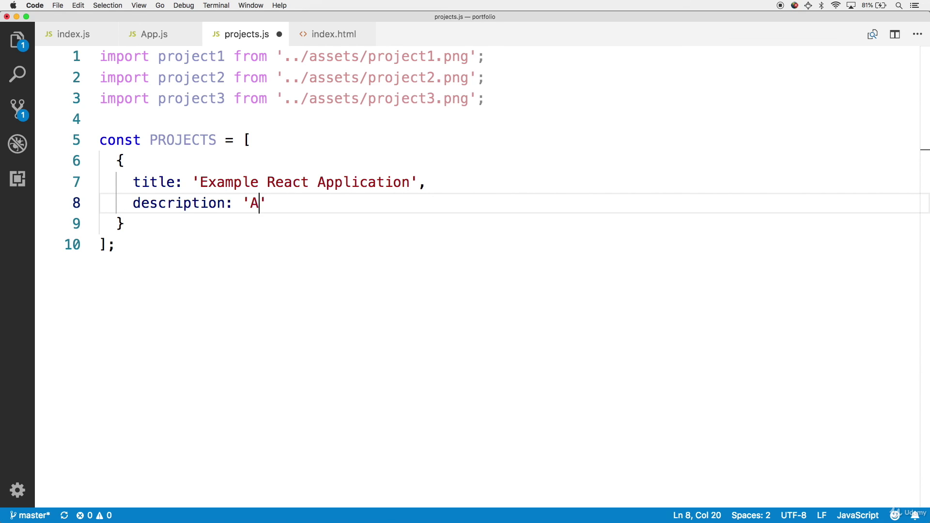
{"action": "type", "text": " Reacgt"}
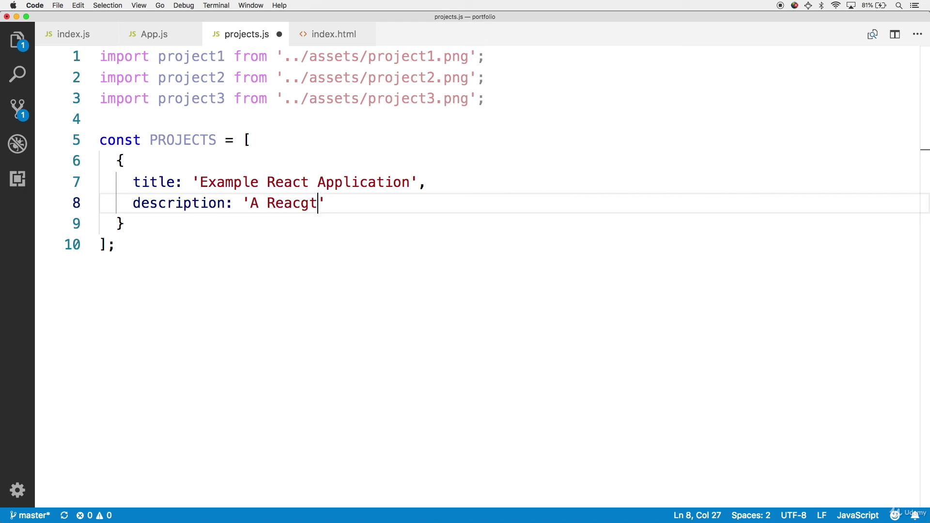
{"action": "key", "text": "BackSpace"}
{"action": "key", "text": "BackSpace"}
{"action": "type", "text": "t App that I built, involving JS and cofre"}
{"action": "key", "text": "BackSpace"}
{"action": "key", "text": "BackSpace"}
{"action": "key", "text": "BackSpace"}
{"action": "type", "text": "re web dev concepts@!"}
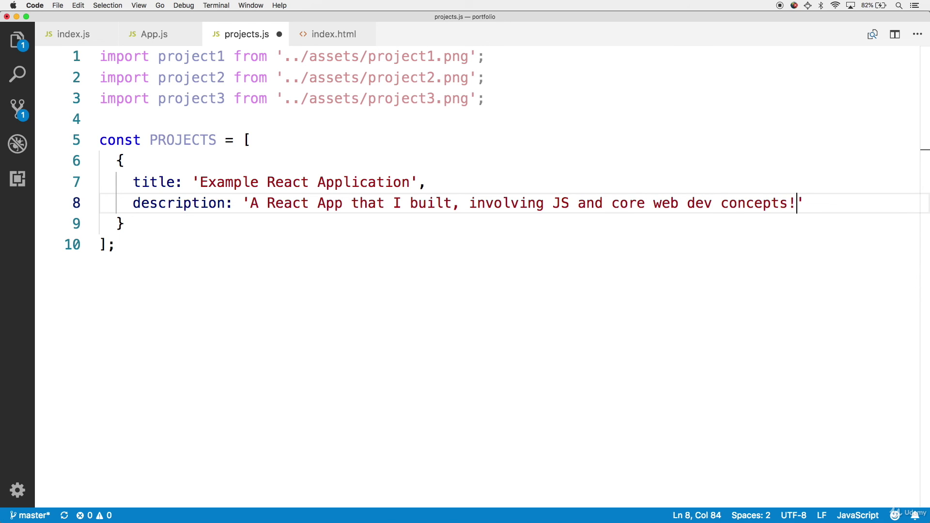
{"action": "key", "text": "Right"}
{"action": "type", "text": ","}
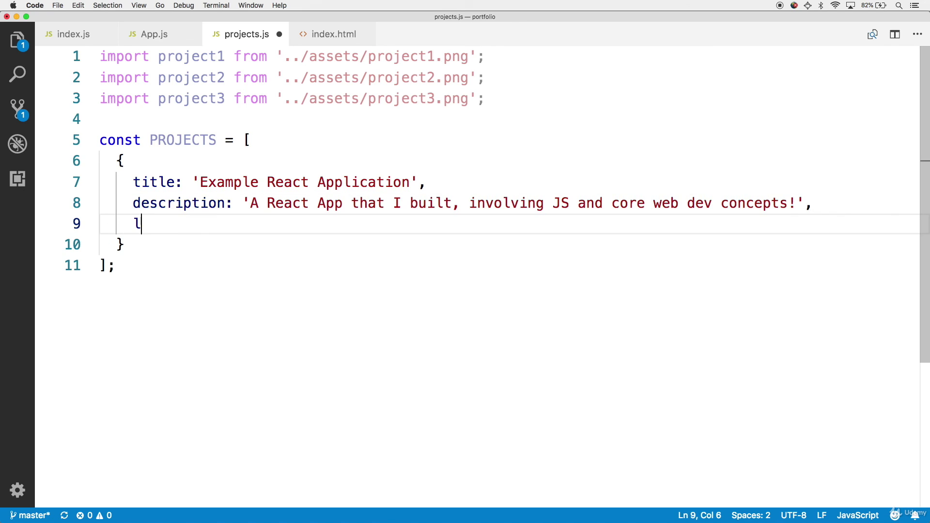